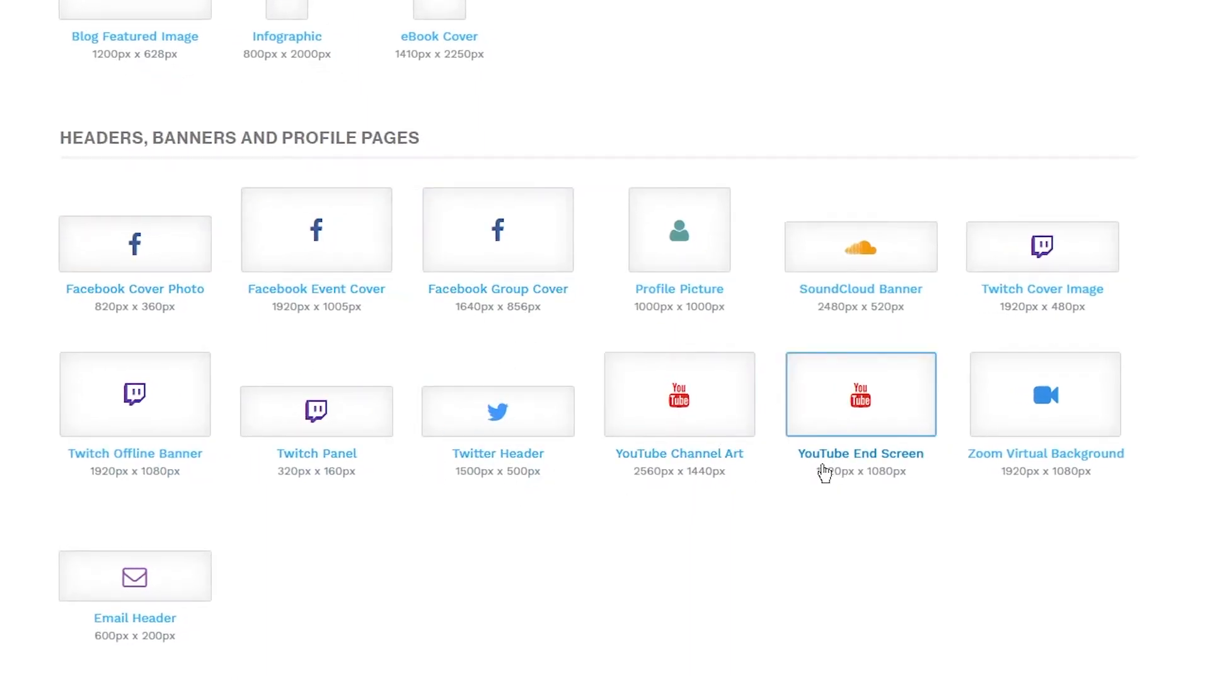
- Find the 1280px x 720px YouTube Thumbnail size among the preset graphic sizes and start a design with it
{"action": "scroll", "coordinate": [211, 355], "scroll_direction": "down", "scroll_amount": 4}
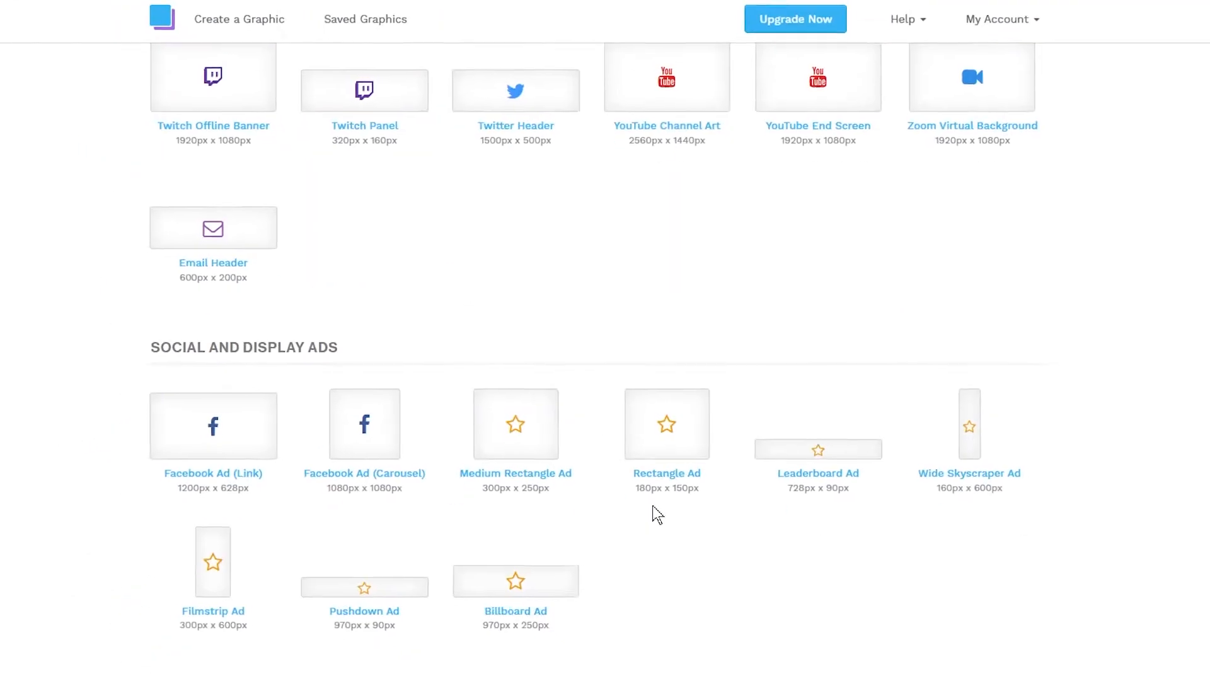
{"action": "scroll", "coordinate": [653, 538], "scroll_direction": "up", "scroll_amount": 10}
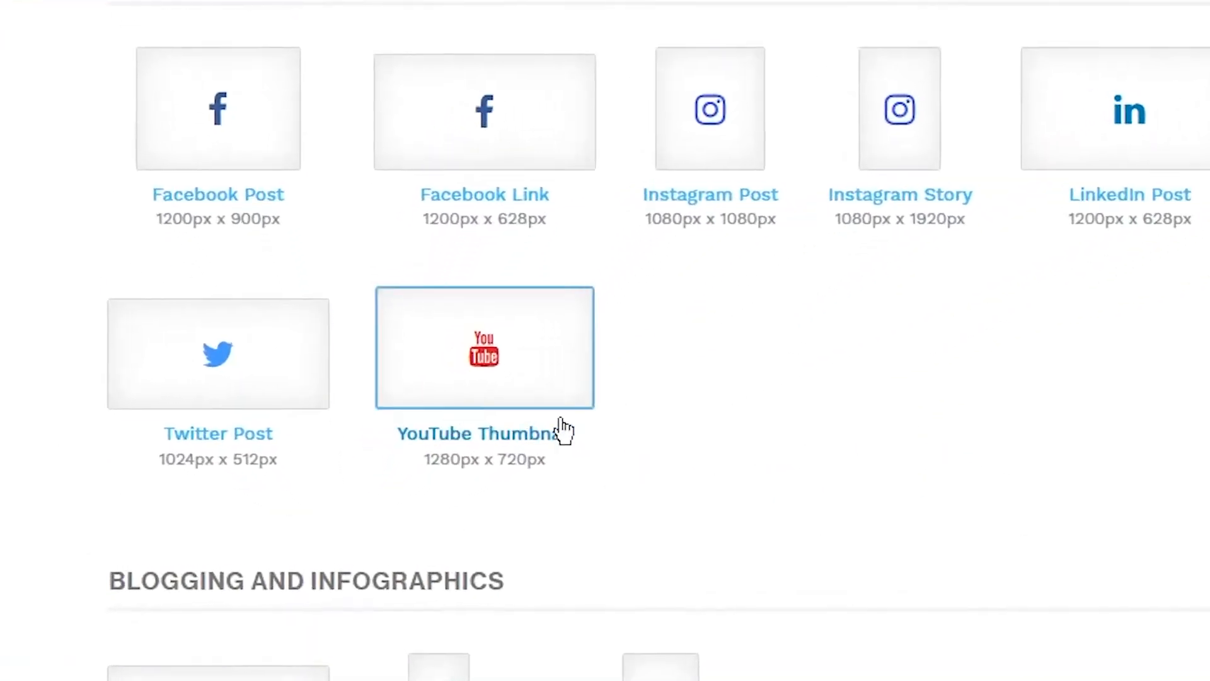
{"action": "left_click", "coordinate": [508, 359]}
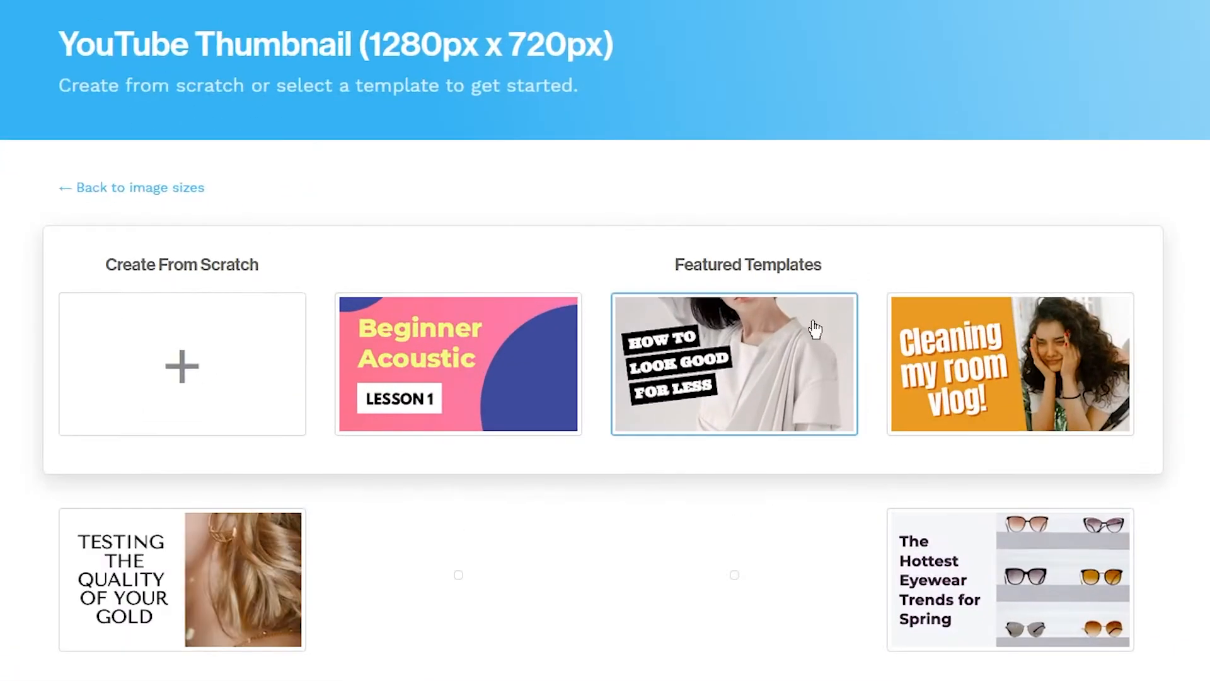
- Browse the thumbnail templates and open the featured "How to look good for less" template
{"action": "scroll", "coordinate": [815, 328], "scroll_direction": "down", "scroll_amount": 3}
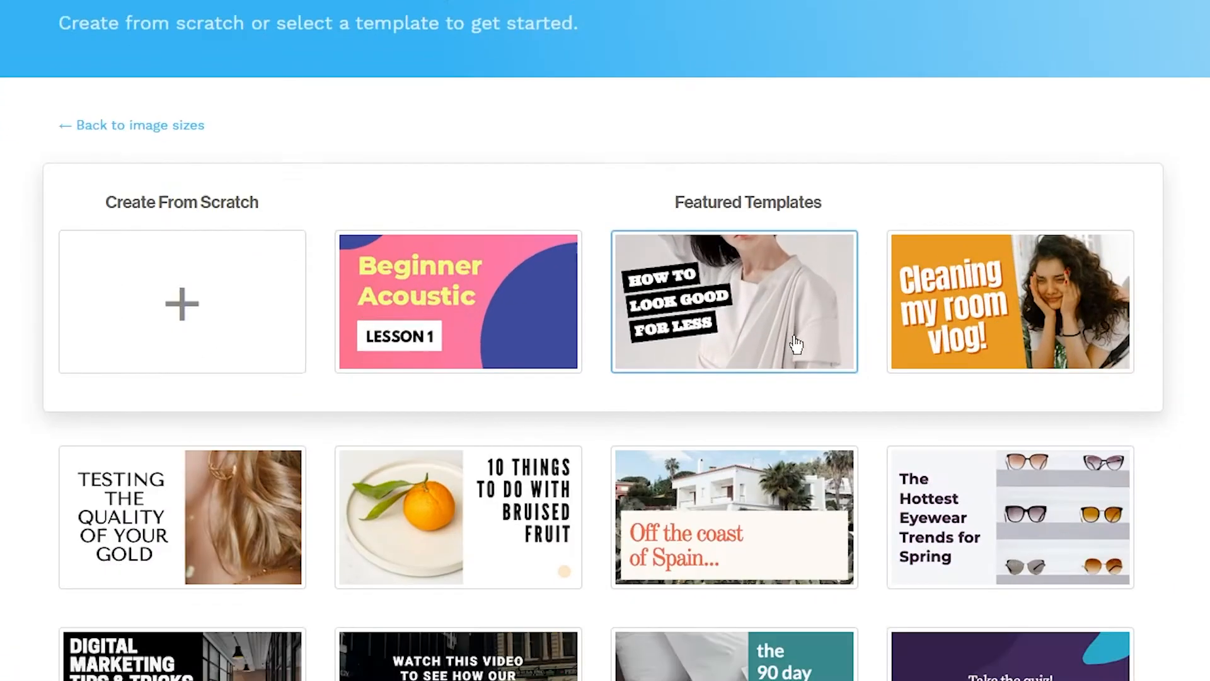
{"action": "scroll", "coordinate": [1029, 508], "scroll_direction": "down", "scroll_amount": 5}
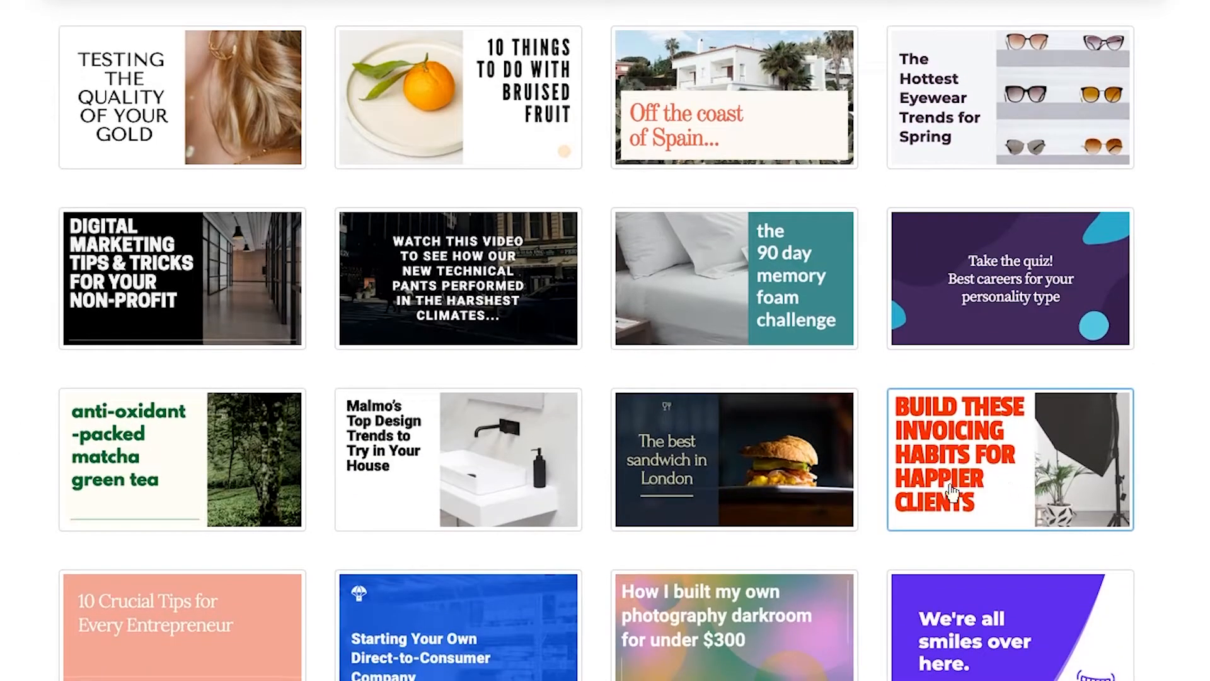
{"action": "scroll", "coordinate": [958, 494], "scroll_direction": "up", "scroll_amount": 5}
{"action": "scroll", "coordinate": [649, 455], "scroll_direction": "down", "scroll_amount": 3}
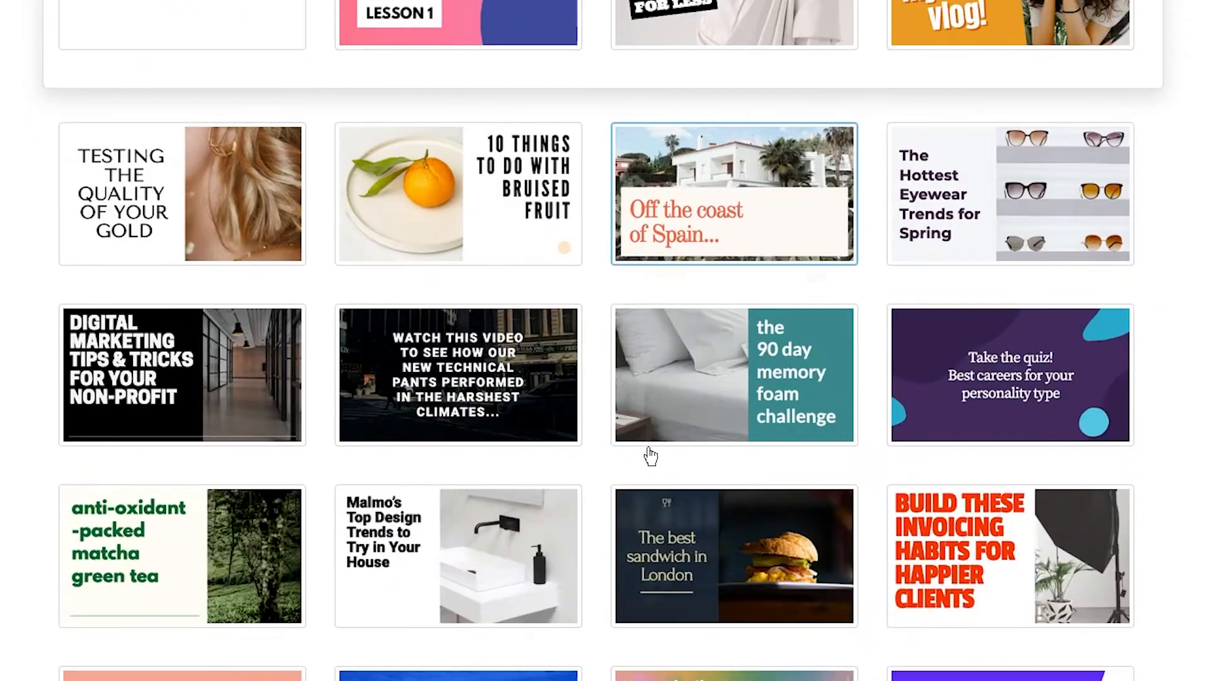
{"action": "scroll", "coordinate": [653, 452], "scroll_direction": "down", "scroll_amount": 3}
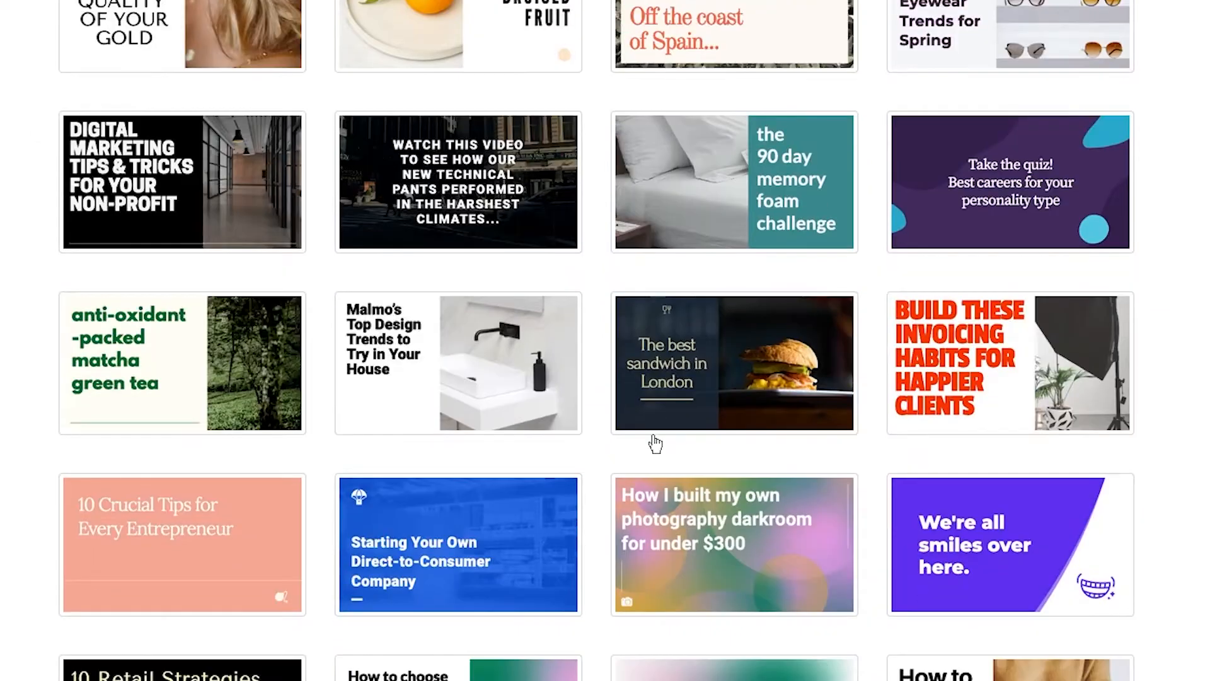
{"action": "scroll", "coordinate": [654, 448], "scroll_direction": "up", "scroll_amount": 2}
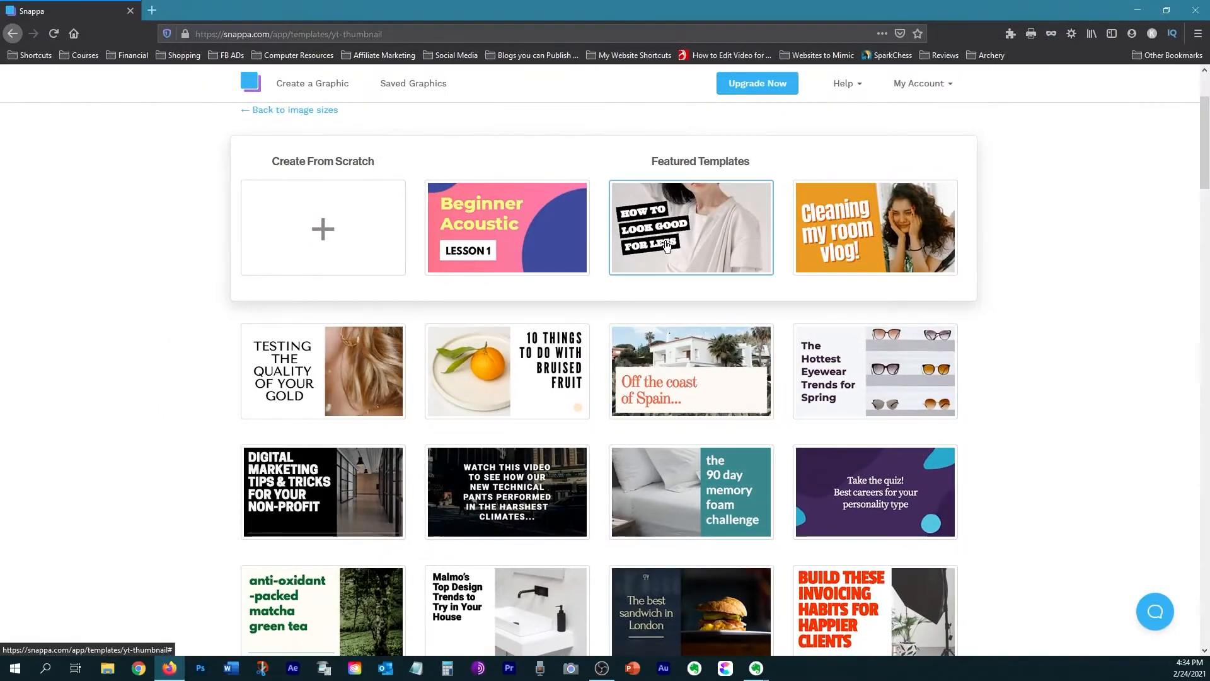
{"action": "left_click", "coordinate": [667, 246]}
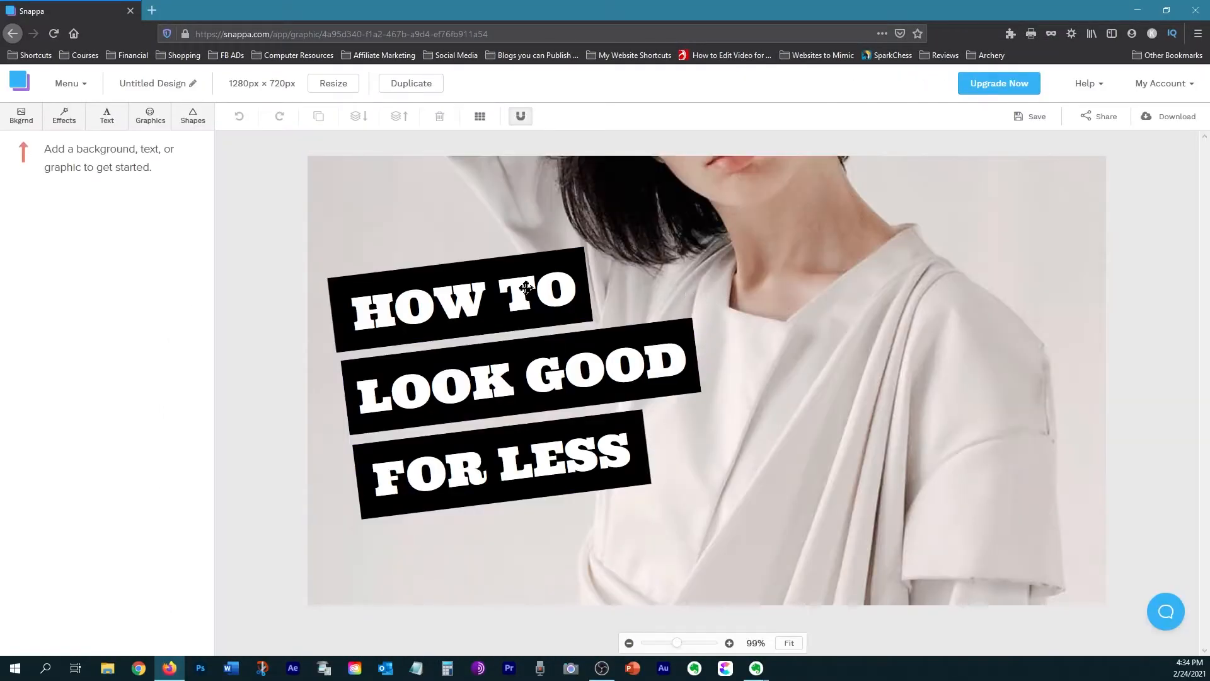
- Move the "HOW TO" text up above its black box and shift that box slightly toward the model
{"action": "left_click_drag", "start_coordinate": [526, 288], "coordinate": [500, 197]}
{"action": "left_click_drag", "start_coordinate": [425, 309], "coordinate": [460, 293]}
- Nudge the "LOOK GOOD" text slightly and change its font to Source Serif Pro Black
{"action": "left_click_drag", "start_coordinate": [483, 385], "coordinate": [512, 375]}
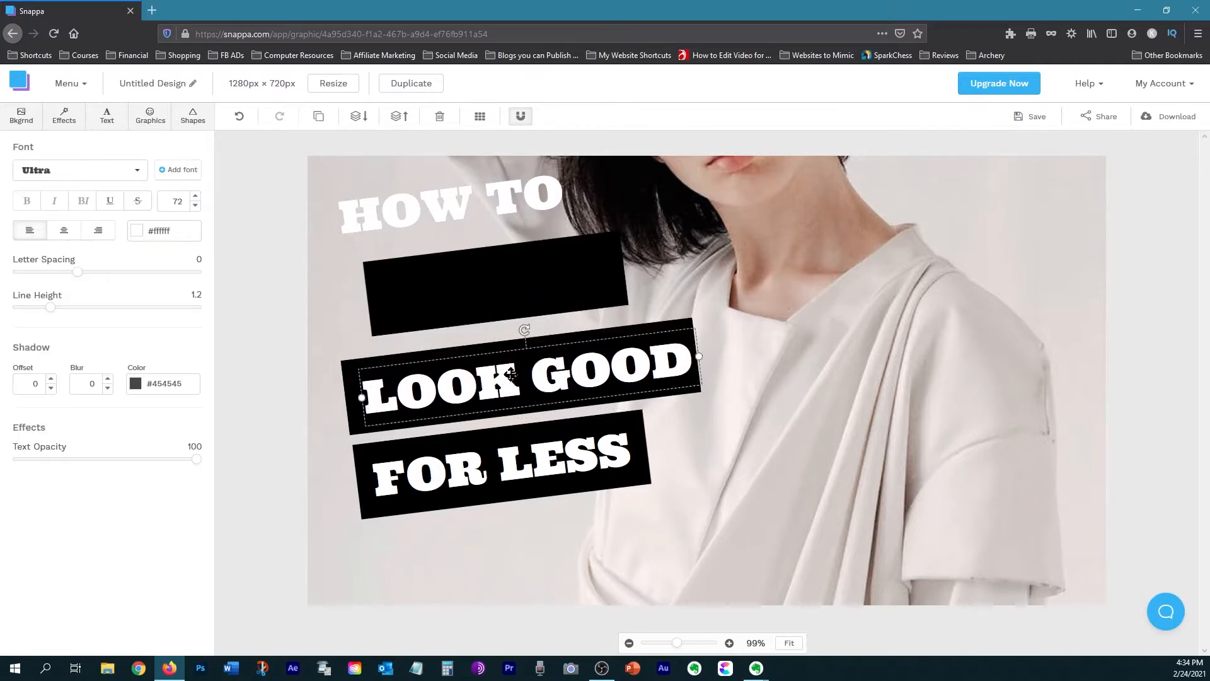
{"action": "left_click", "coordinate": [130, 173]}
{"action": "left_click", "coordinate": [66, 216]}
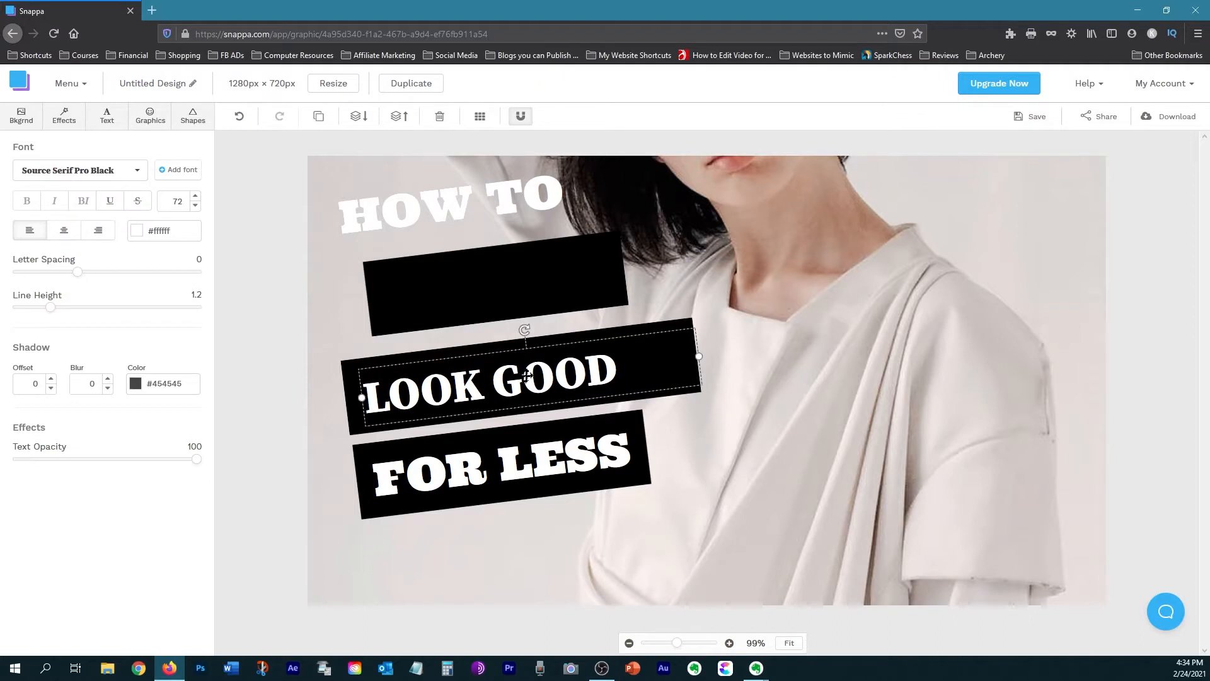
- Replace the "HOW TO" text with "my video" and adjust its text box
{"action": "double_click", "coordinate": [410, 232]}
{"action": "type", "text": "my video"}
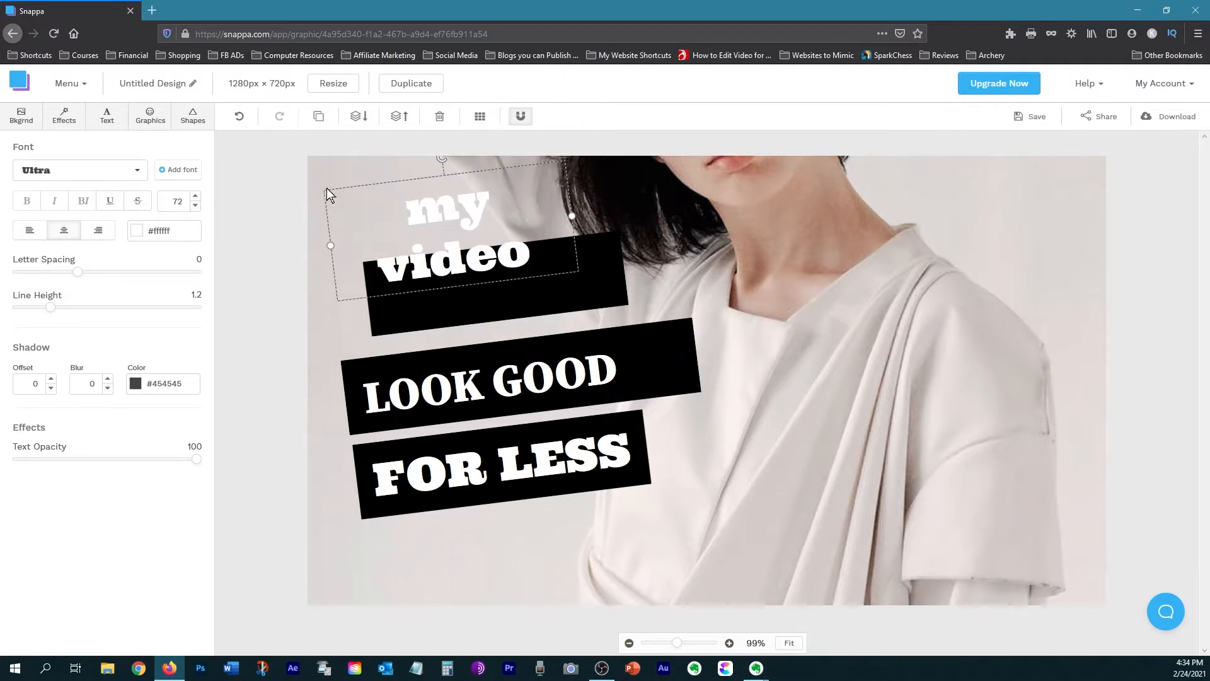
{"action": "left_click_drag", "start_coordinate": [327, 188], "coordinate": [365, 241]}
- Replace the template's background with an image from the background library
{"action": "left_click", "coordinate": [831, 315]}
{"action": "left_click", "coordinate": [26, 116]}
{"action": "left_click", "coordinate": [62, 315]}
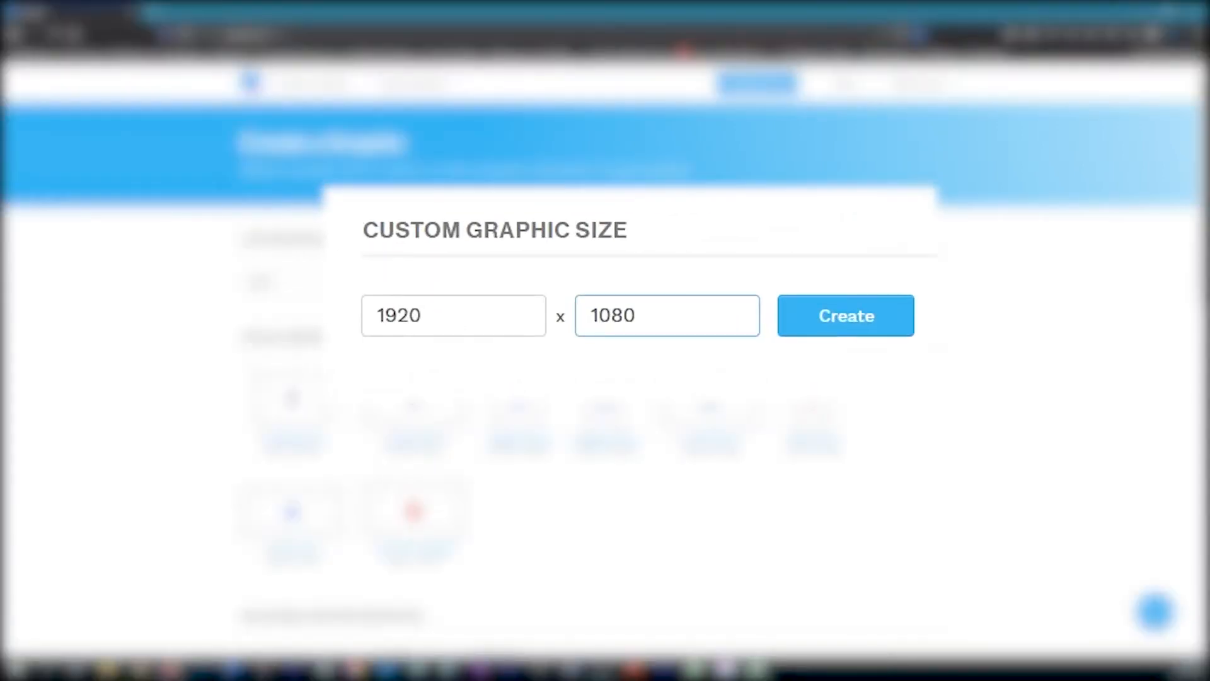
- Create a blank graphic with a custom size of 1920 x 1080
{"action": "key", "text": "Return"}
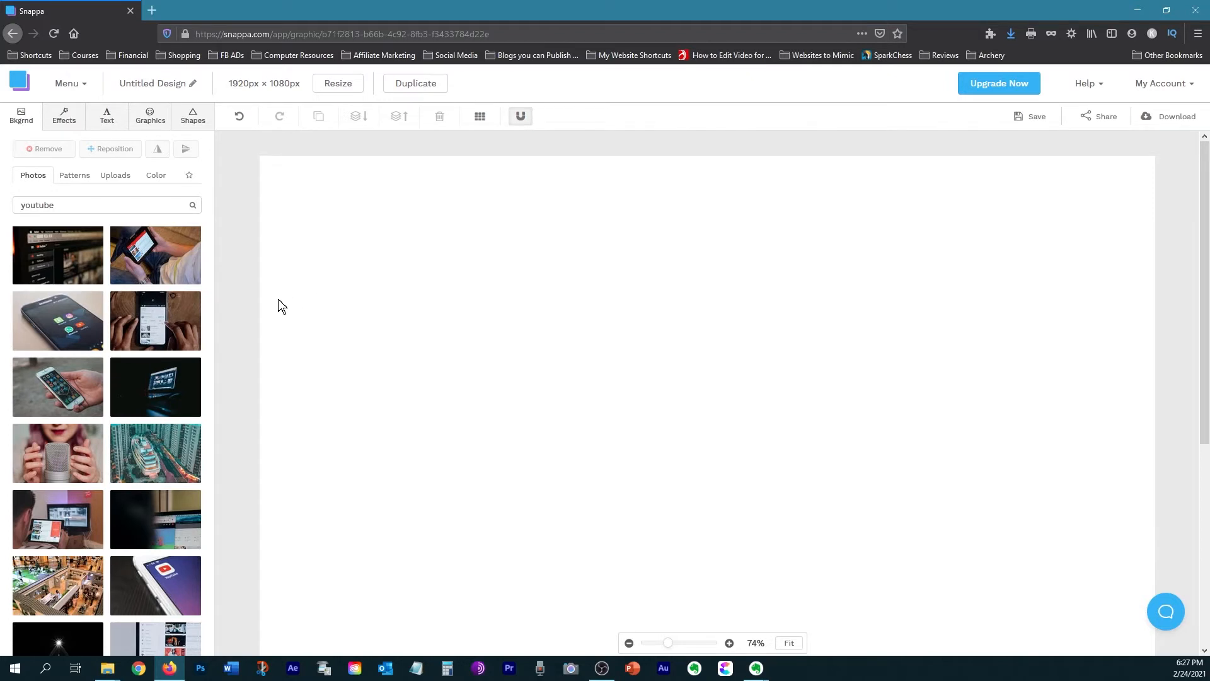
- Upload the image files from the Current Working Project folder to the graphics uploads in two batches
{"action": "left_click", "coordinate": [154, 119]}
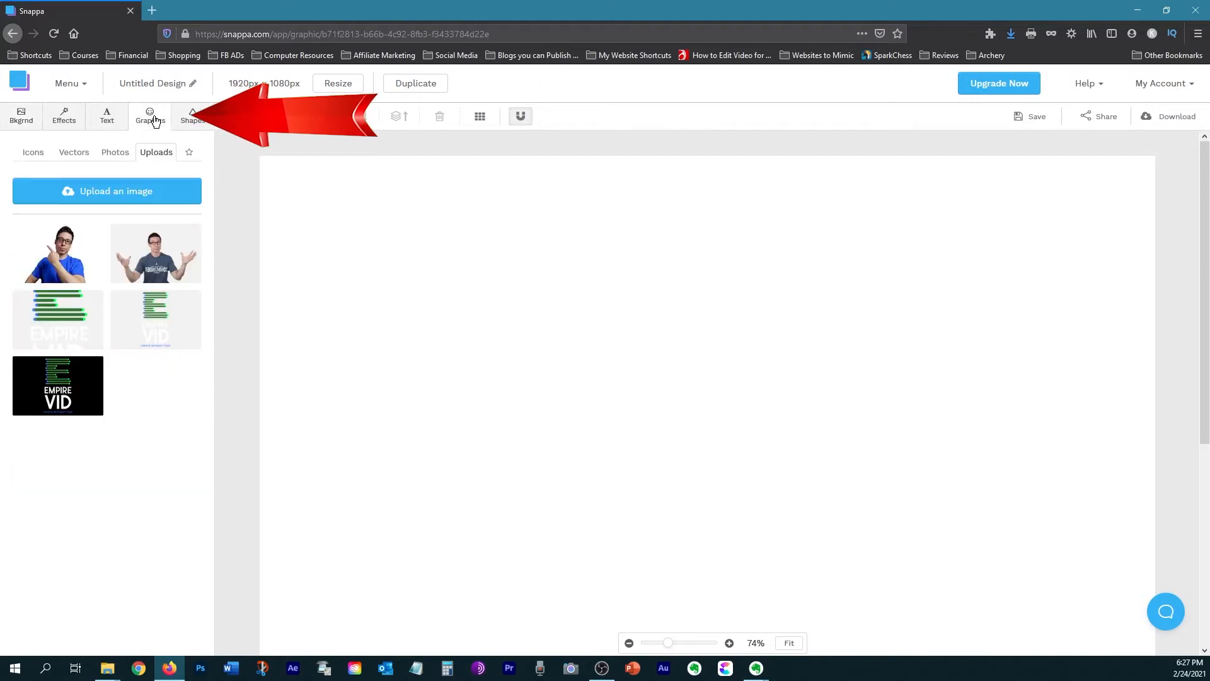
{"action": "left_click", "coordinate": [119, 191]}
{"action": "left_click_drag", "start_coordinate": [111, 82], "coordinate": [549, 154]}
{"action": "left_click", "coordinate": [501, 319]}
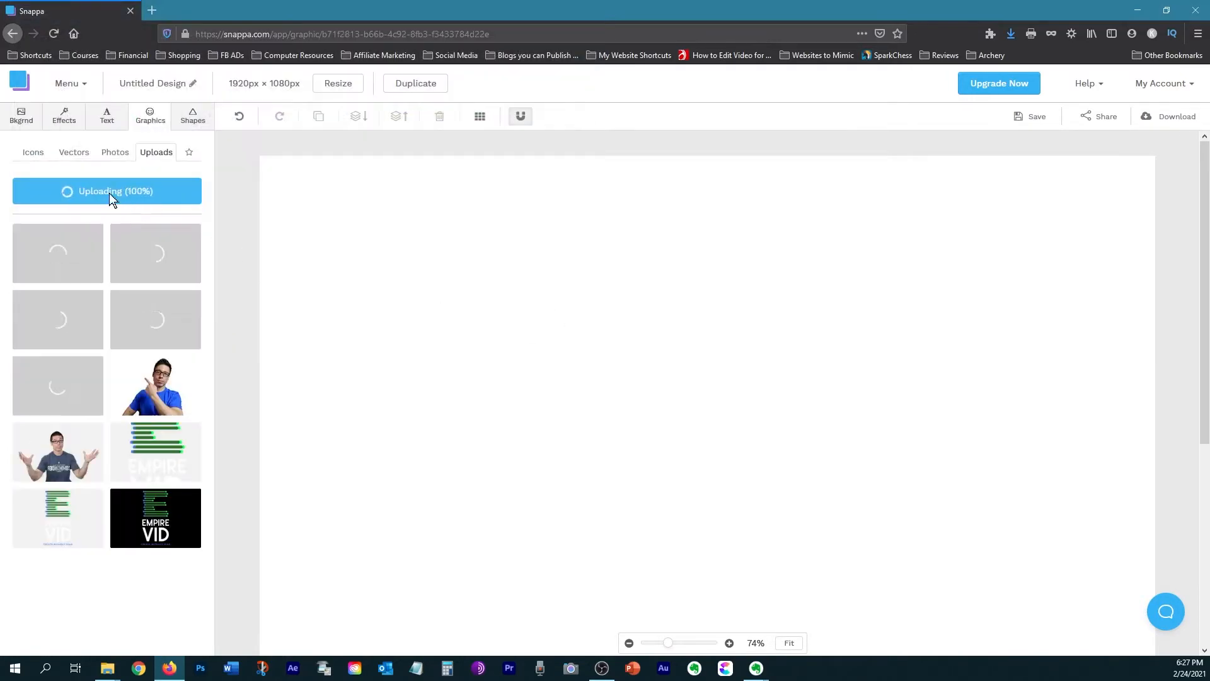
{"action": "left_click", "coordinate": [89, 193]}
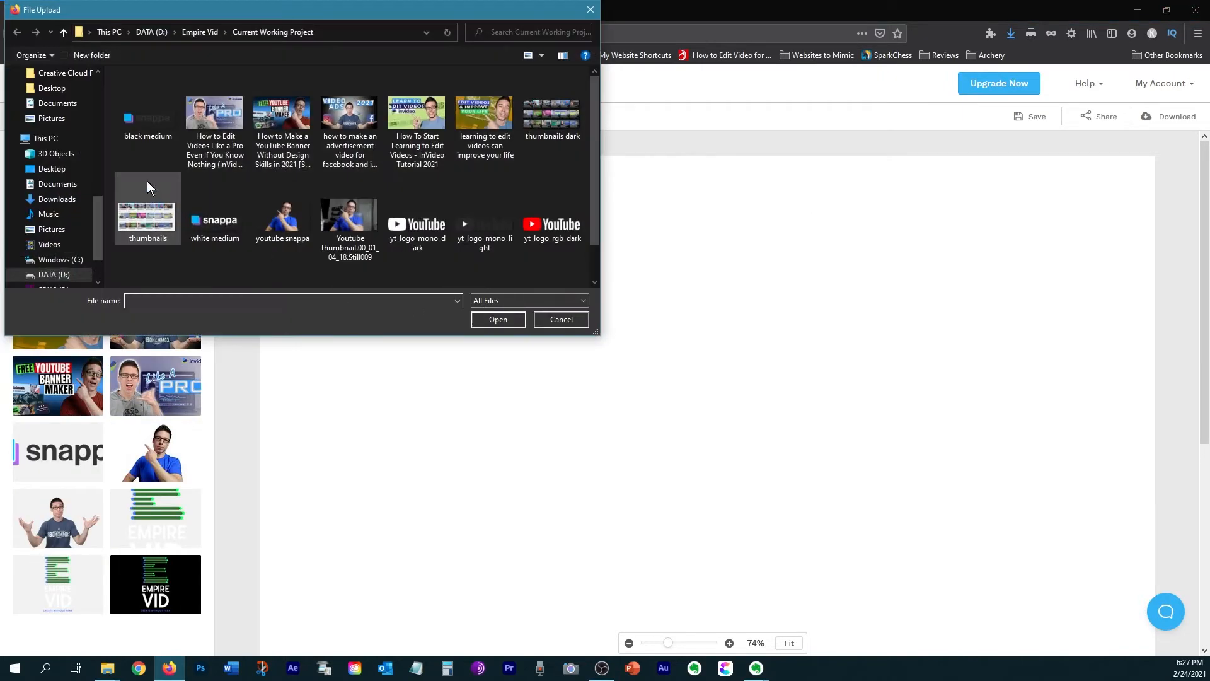
{"action": "left_click_drag", "start_coordinate": [143, 167], "coordinate": [580, 258]}
{"action": "key", "text": "Return"}
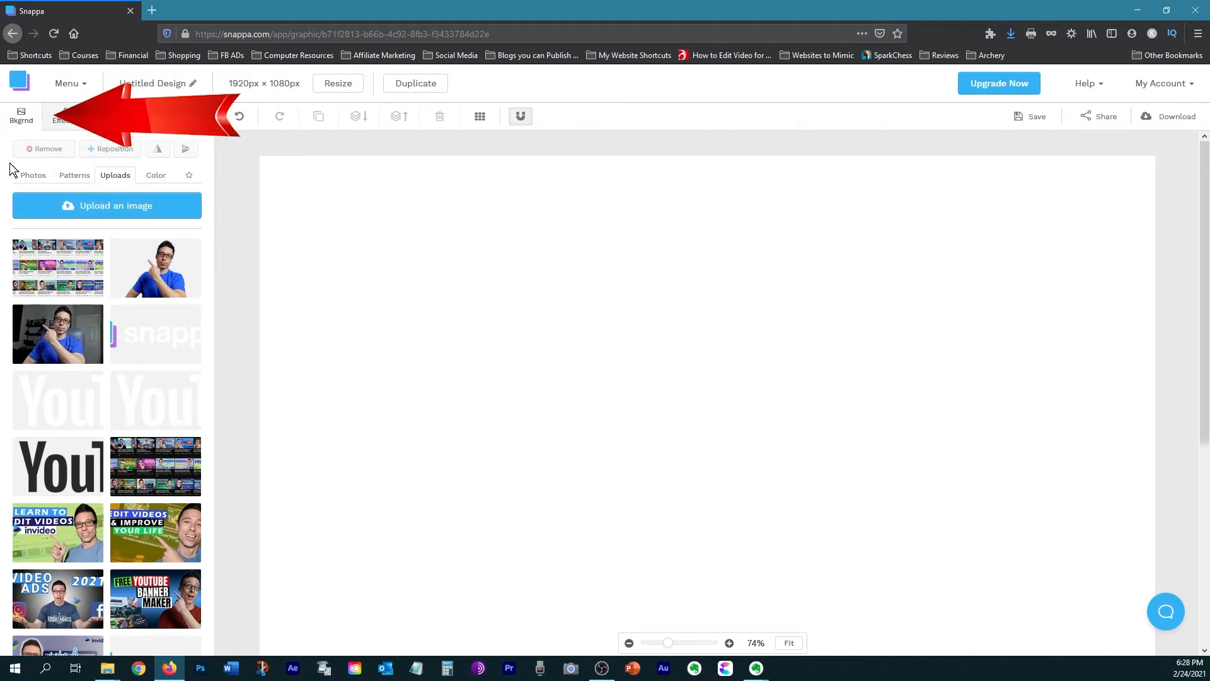
- Look through the stock photo and pattern backgrounds, and set a solid bright green background color on the canvas
{"action": "left_click", "coordinate": [26, 183]}
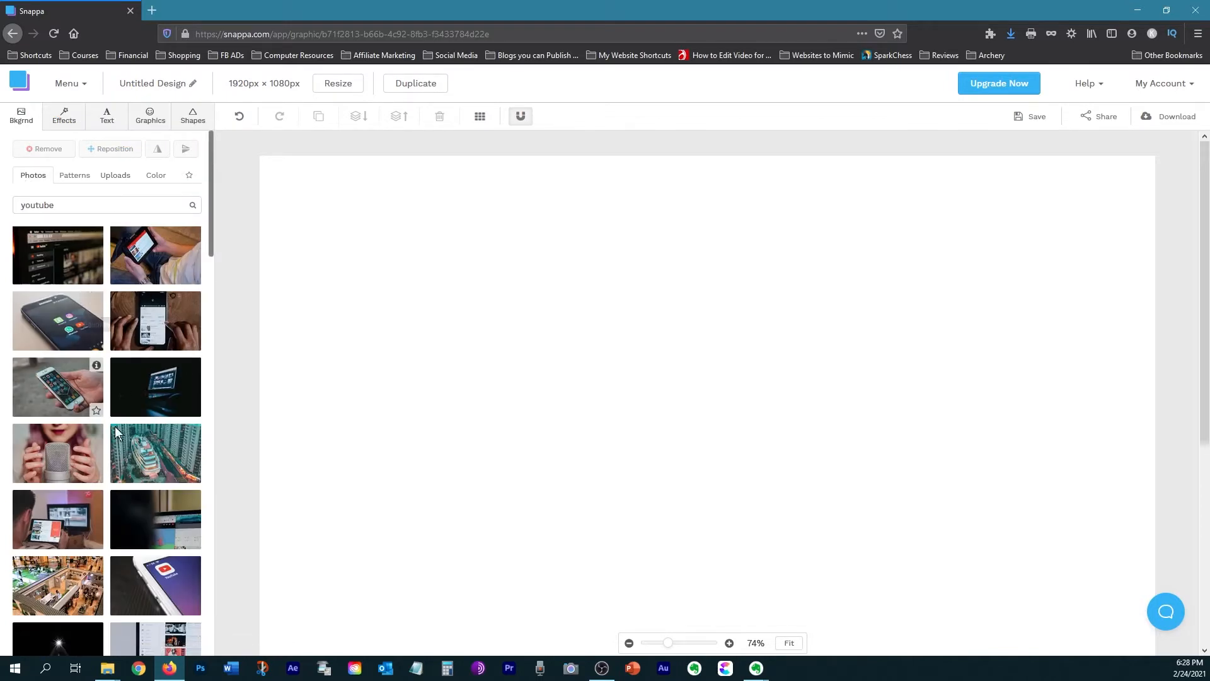
{"action": "left_click", "coordinate": [74, 177]}
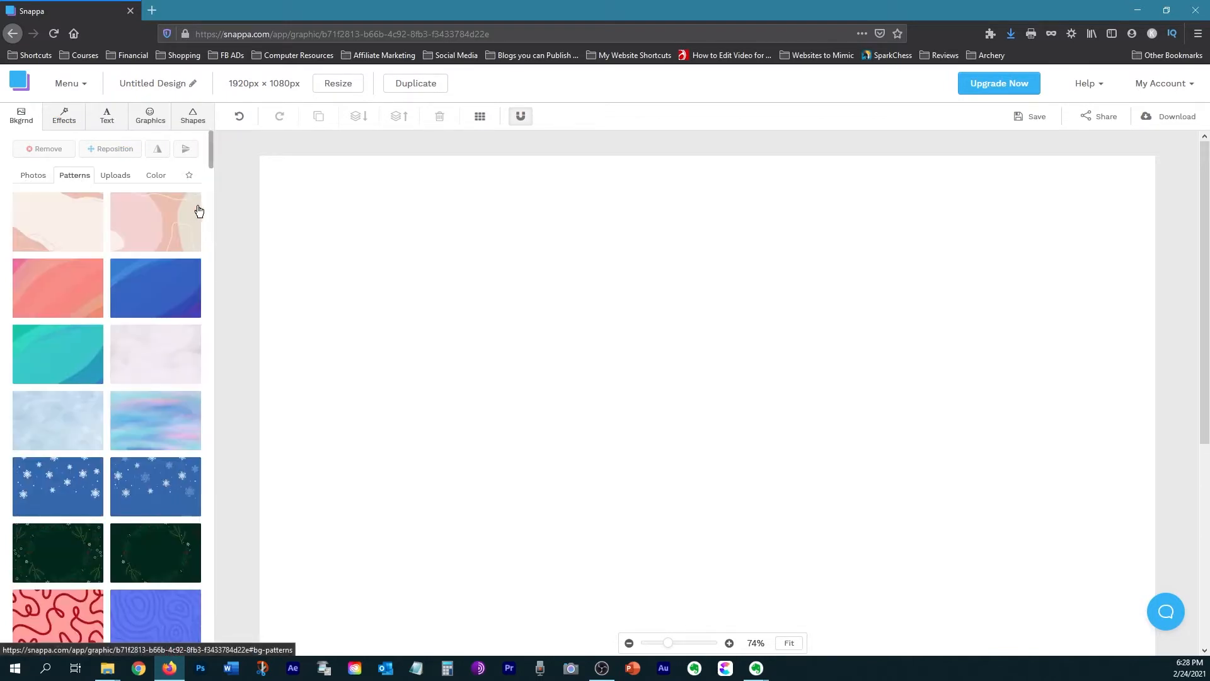
{"action": "left_click_drag", "start_coordinate": [210, 144], "coordinate": [207, 254]}
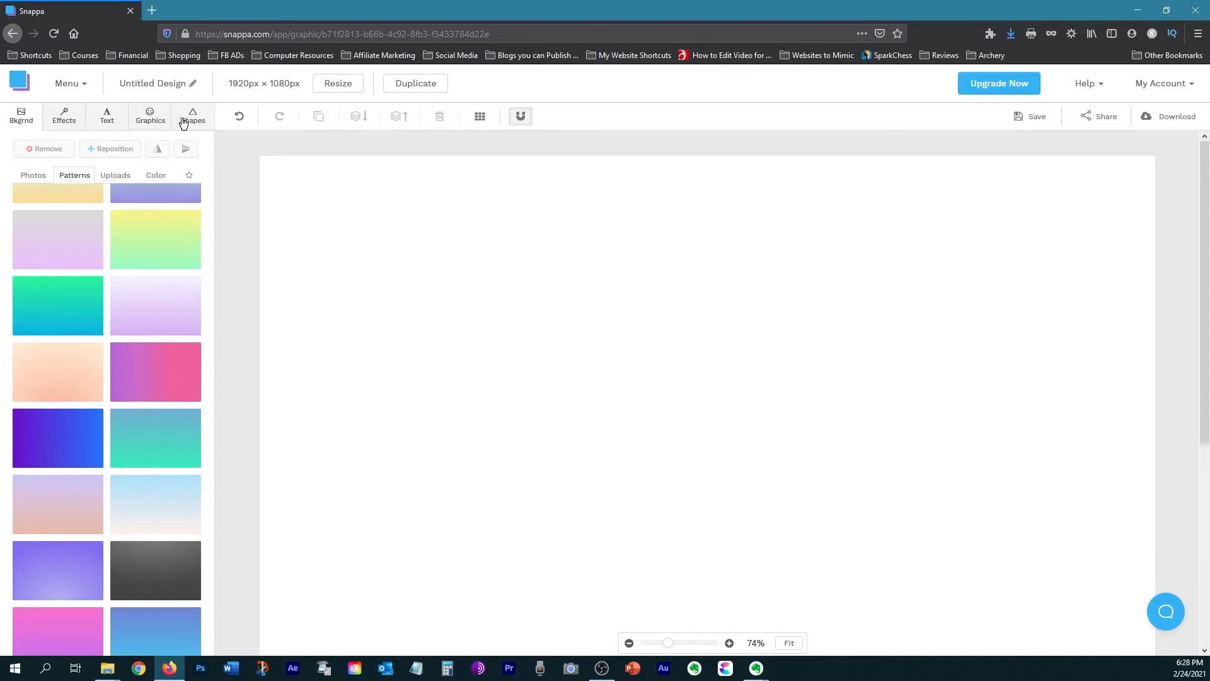
{"action": "left_click", "coordinate": [154, 177]}
{"action": "left_click", "coordinate": [120, 206]}
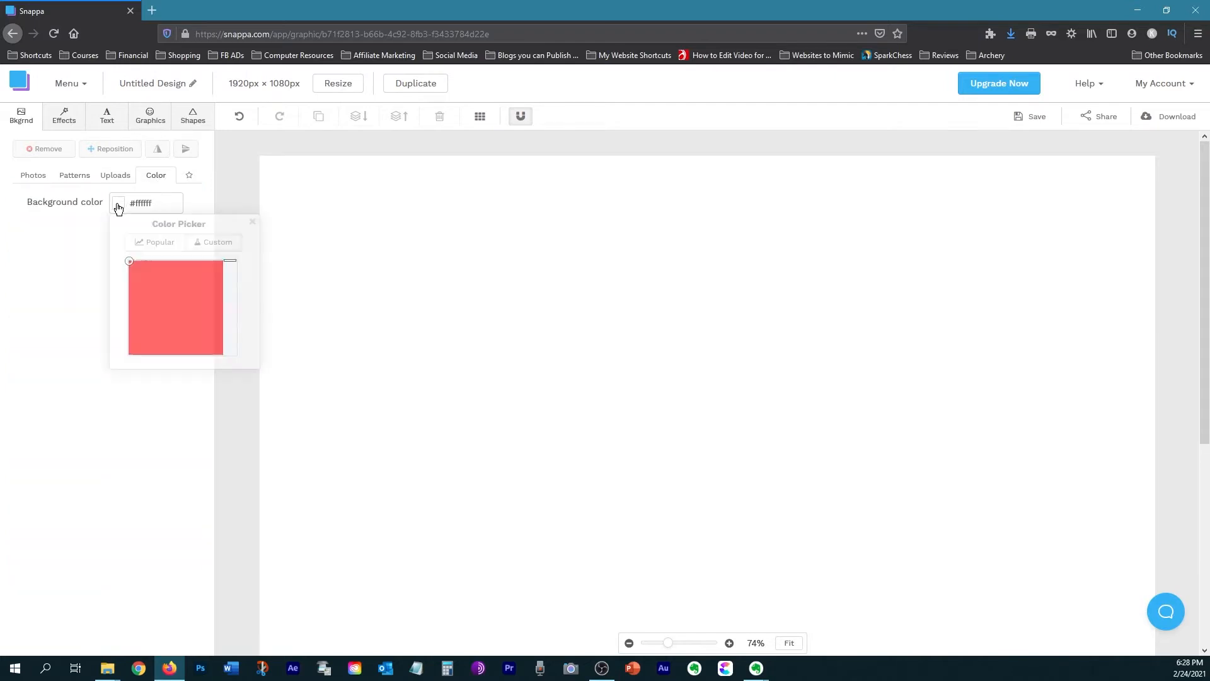
{"action": "left_click_drag", "start_coordinate": [201, 311], "coordinate": [202, 272]}
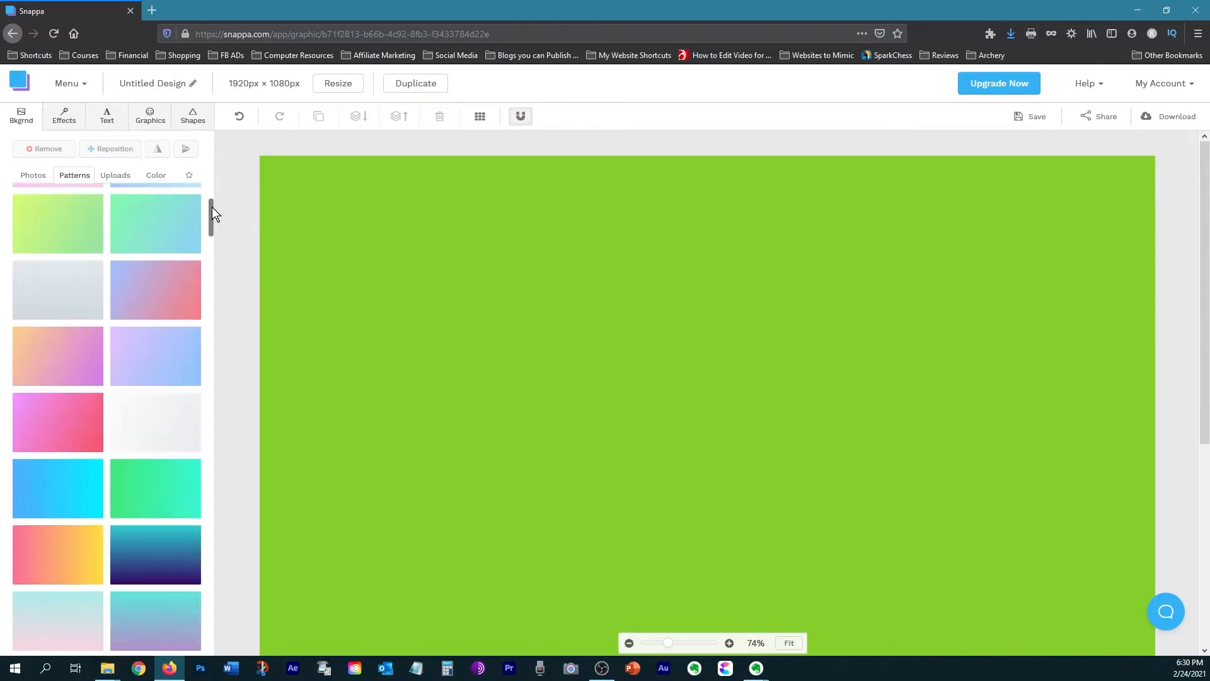
- Try the light blue gradient pattern as the background, and replace it with the blue-to-green gradient pattern
{"action": "left_click_drag", "start_coordinate": [212, 207], "coordinate": [213, 241]}
{"action": "scroll", "coordinate": [201, 564], "scroll_direction": "down", "scroll_amount": 2}
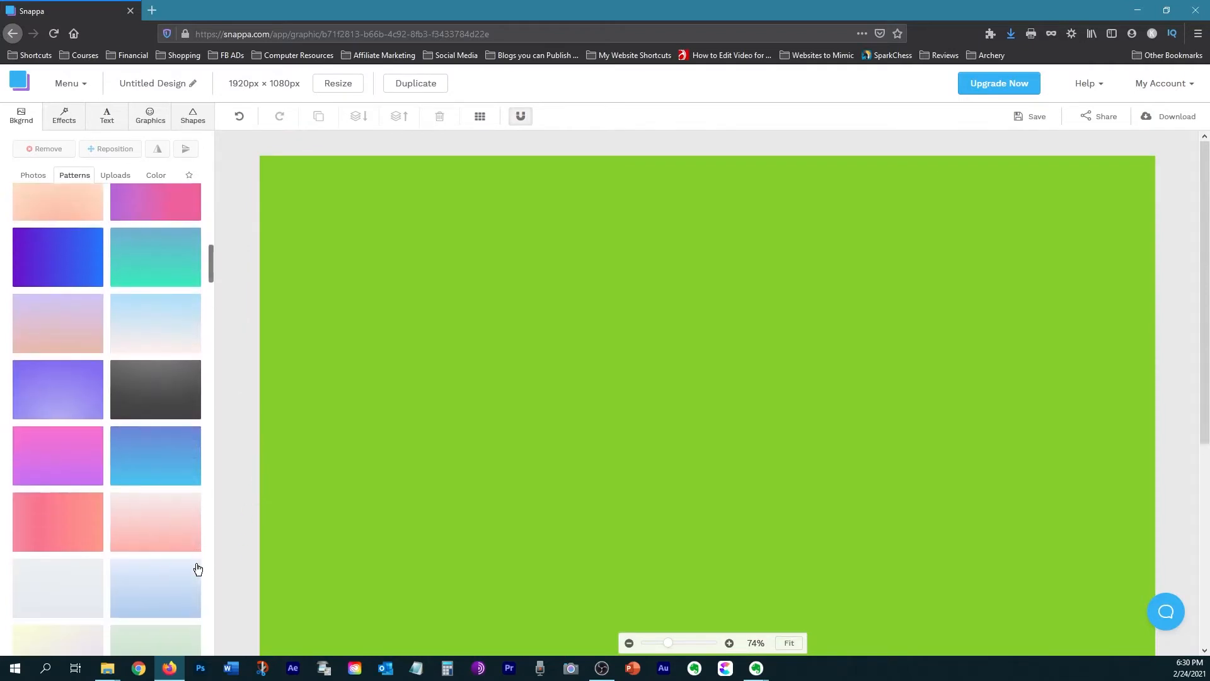
{"action": "left_click", "coordinate": [158, 575]}
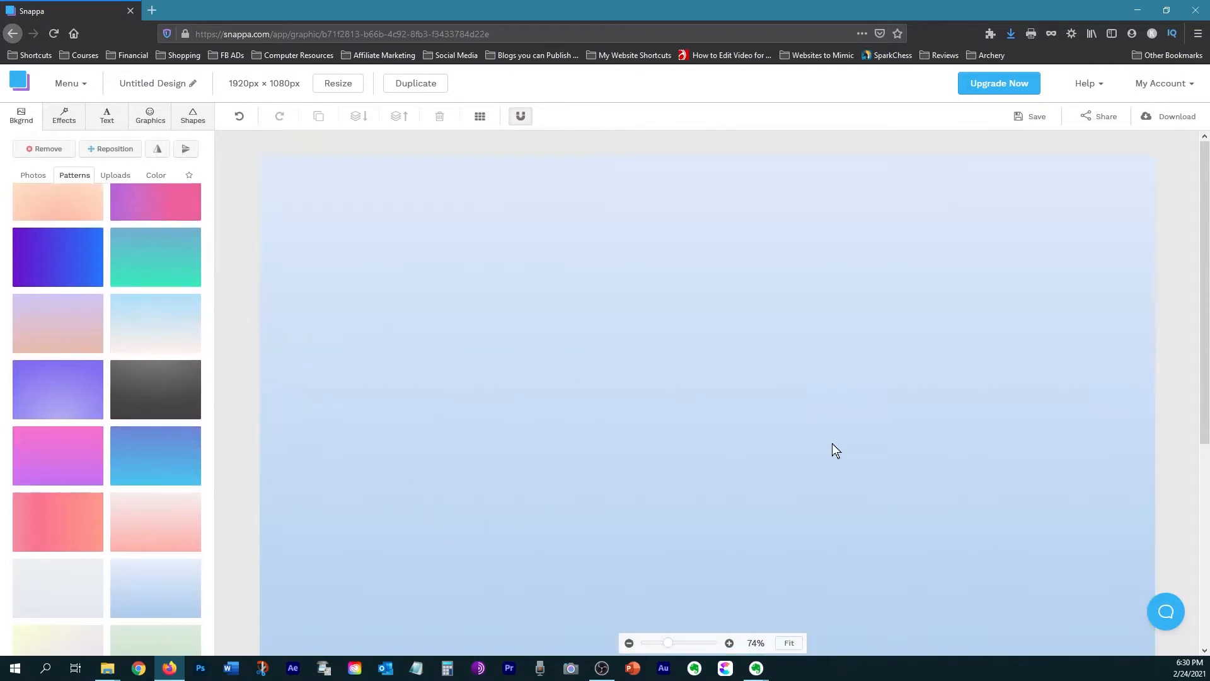
{"action": "left_click", "coordinate": [172, 273]}
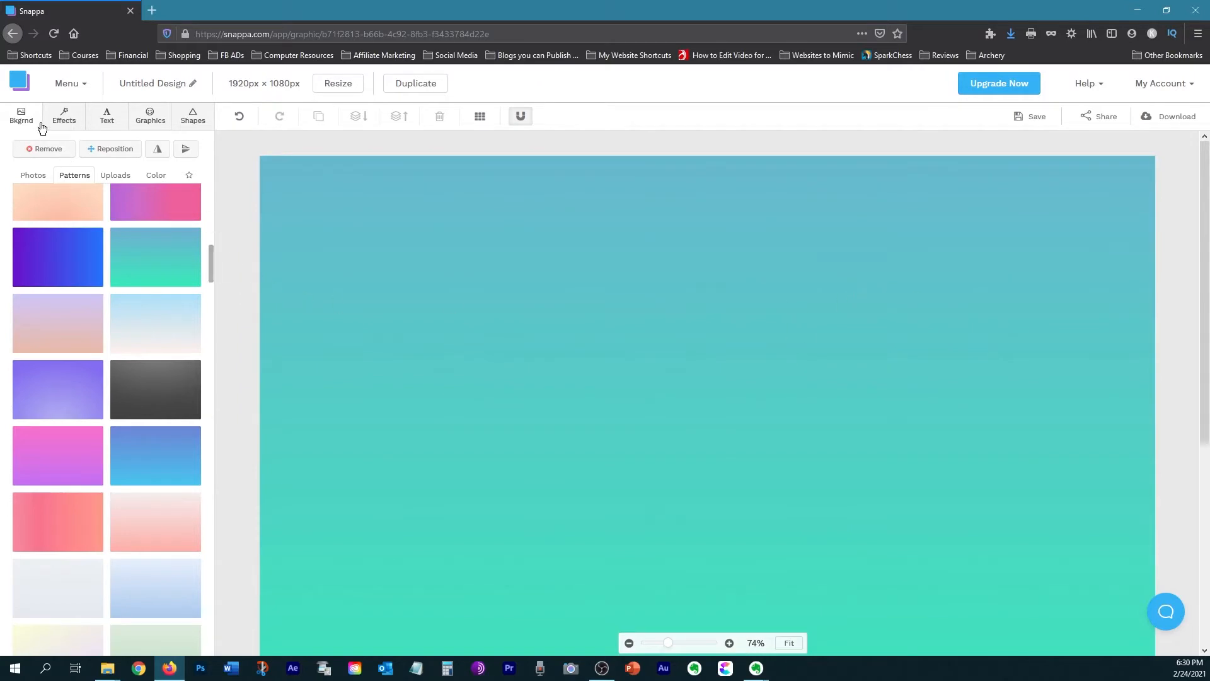
- Apply a #56bafc color overlay of 46 to the background and darken it by 25
{"action": "left_click", "coordinate": [60, 120]}
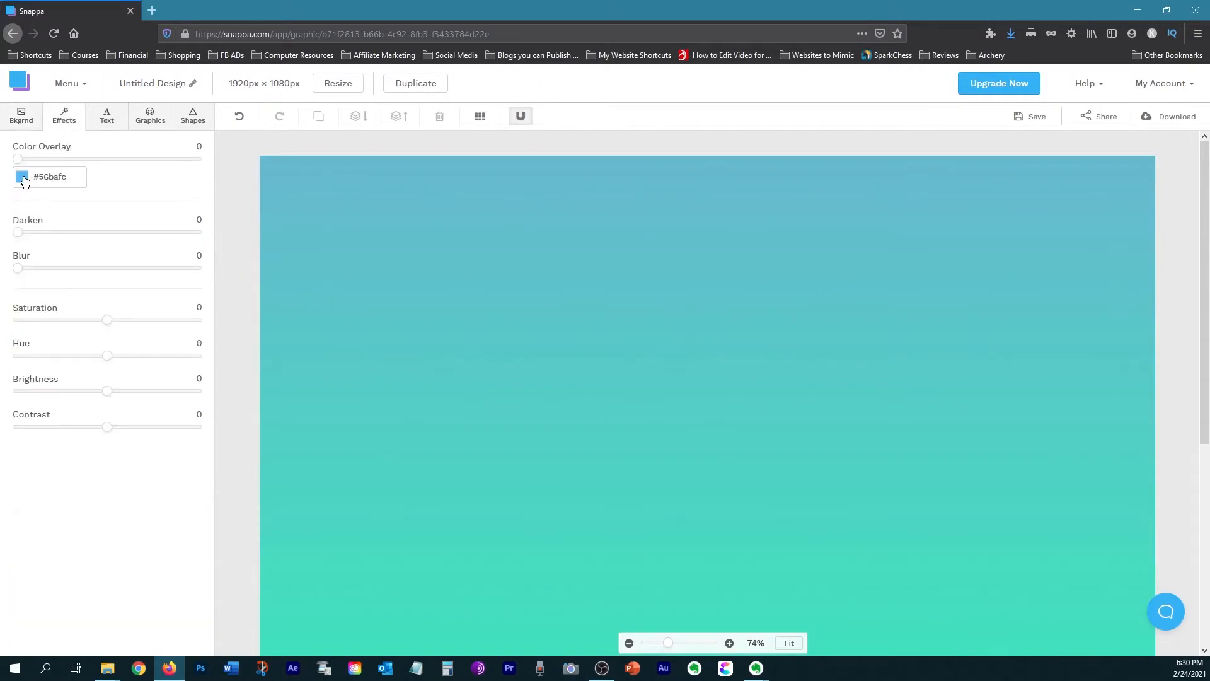
{"action": "left_click_drag", "start_coordinate": [22, 163], "coordinate": [93, 167]}
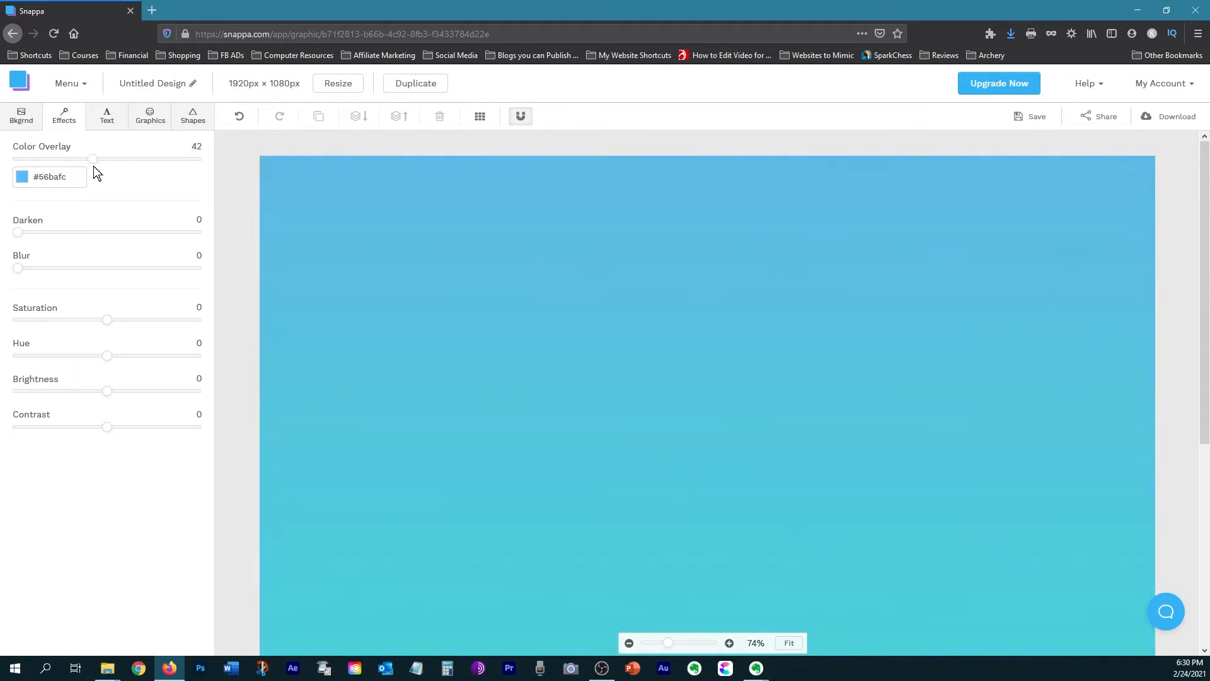
{"action": "left_click_drag", "start_coordinate": [22, 235], "coordinate": [66, 244]}
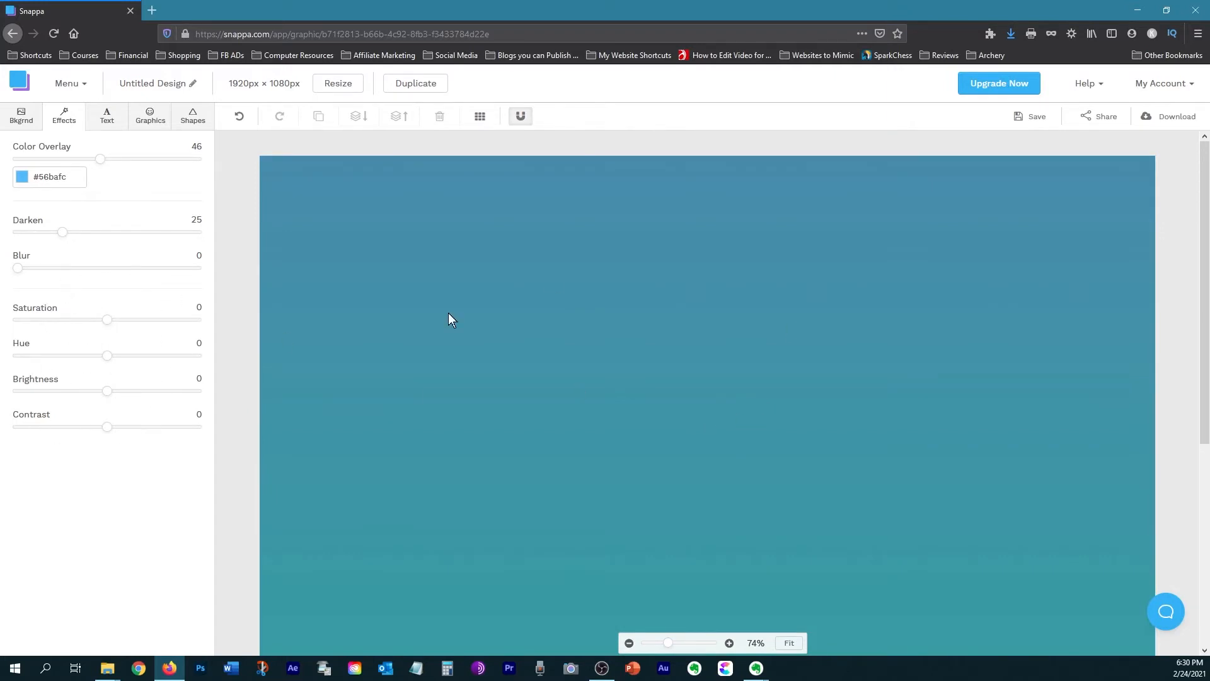
- Use the stock photo of hands holding a tablet as the canvas background
{"action": "left_click", "coordinate": [25, 120]}
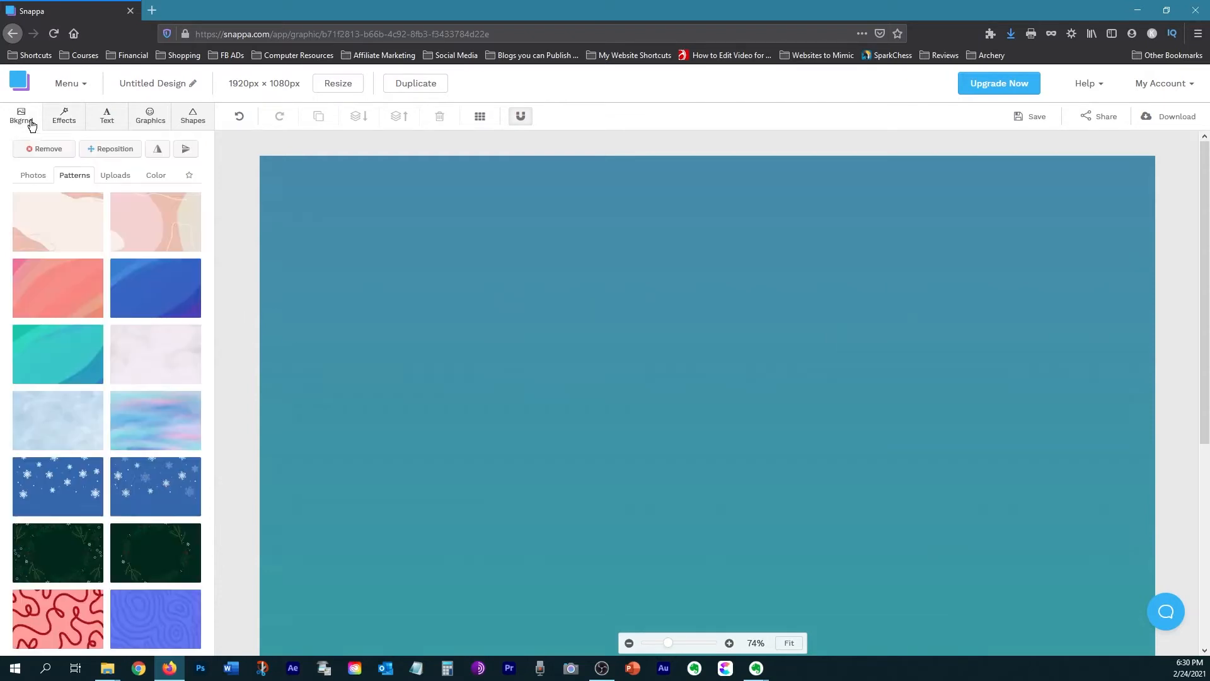
{"action": "left_click", "coordinate": [28, 173]}
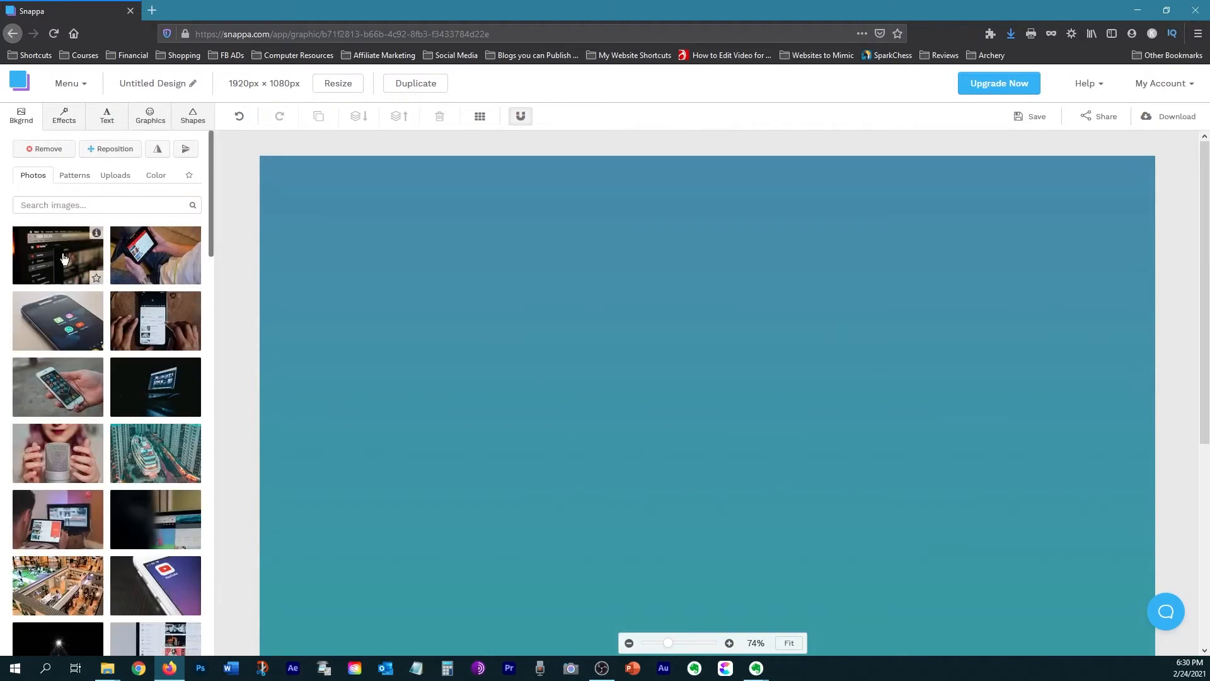
{"action": "left_click", "coordinate": [156, 255]}
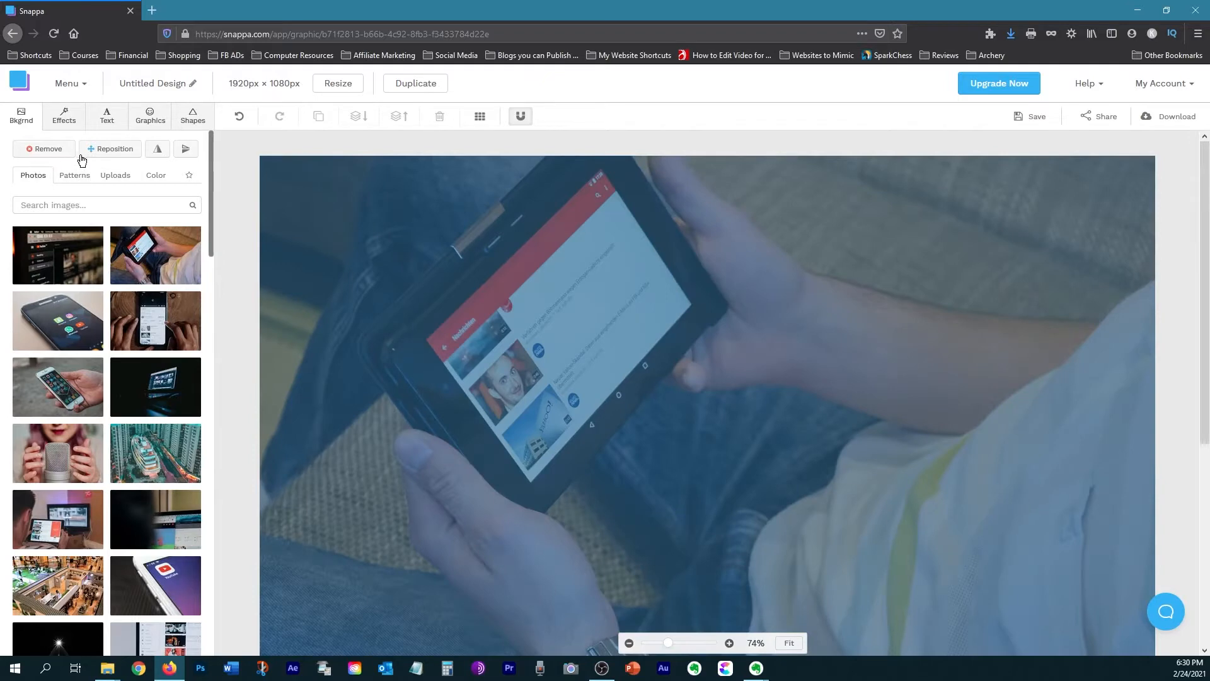
- Blur the tablet photo background and reduce its color overlay to 0
{"action": "left_click", "coordinate": [64, 117]}
{"action": "left_click_drag", "start_coordinate": [25, 268], "coordinate": [101, 248]}
{"action": "left_click_drag", "start_coordinate": [101, 159], "coordinate": [14, 162]}
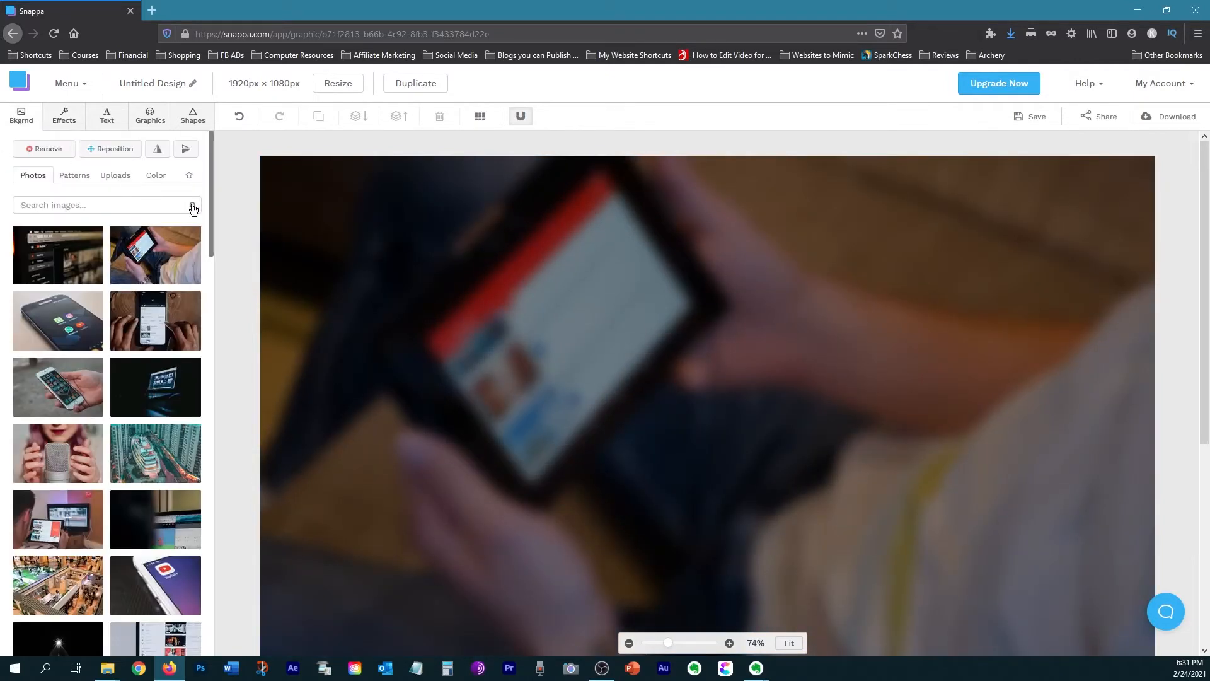
- Remove the tablet photo from the canvas background and return to the stock background photos
{"action": "left_click", "coordinate": [53, 148]}
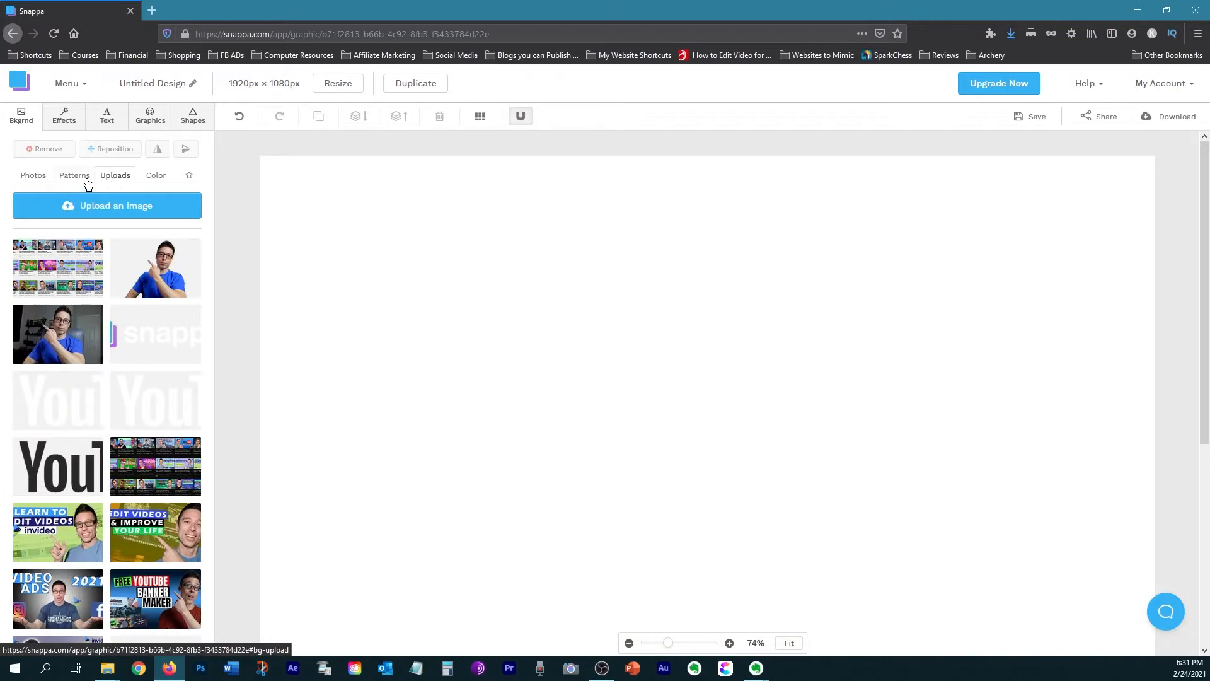
{"action": "left_click", "coordinate": [32, 175]}
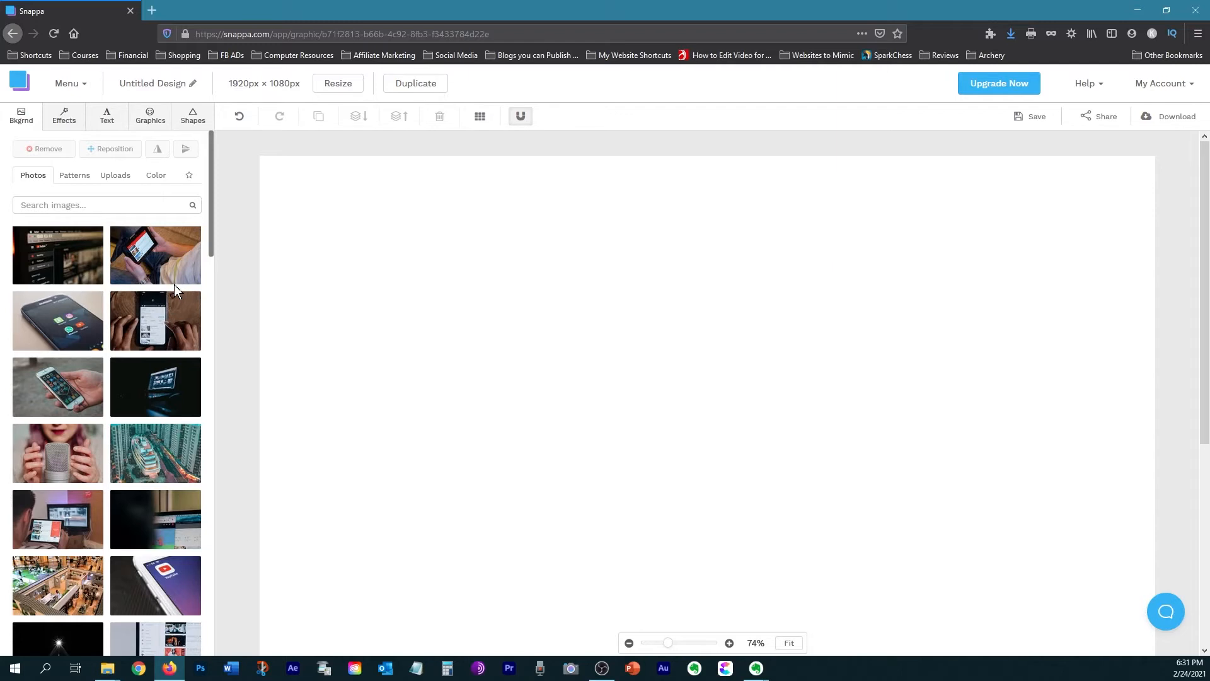
- Search the background photos for "youtube", favorite the photo of a screen with video thumbnails and view the saved favorites
{"action": "left_click", "coordinate": [95, 204]}
{"action": "type", "text": "youtube"}
{"action": "key", "text": "Return"}
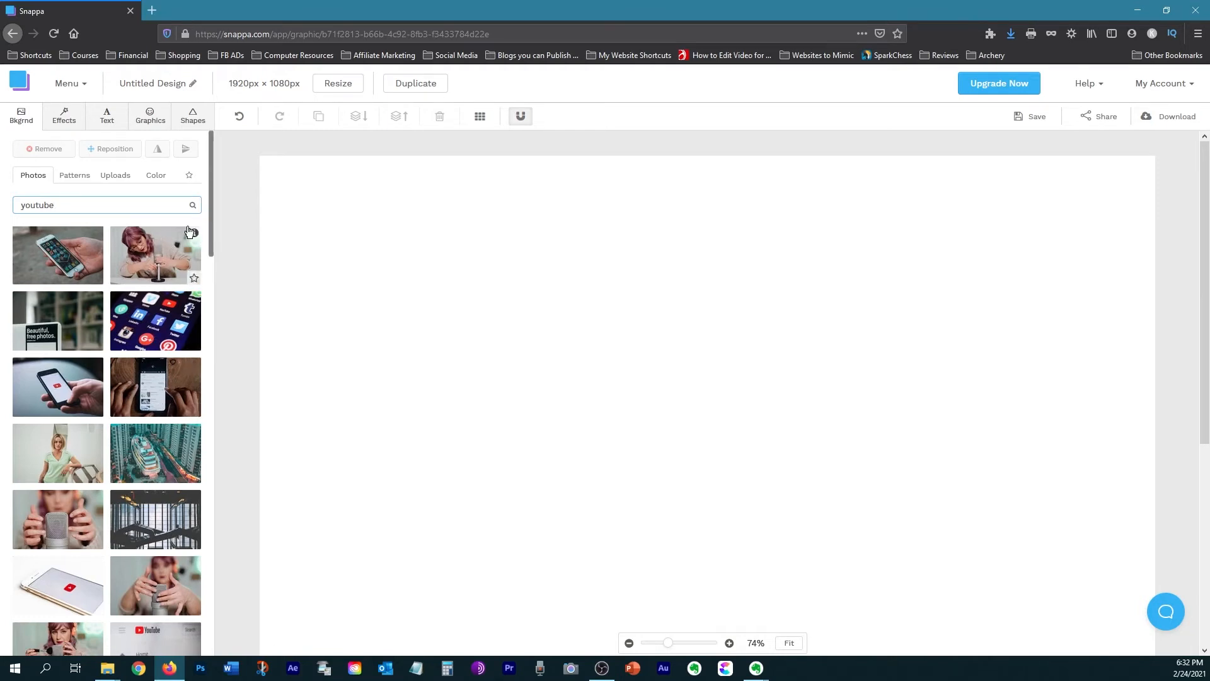
{"action": "left_click_drag", "start_coordinate": [213, 209], "coordinate": [214, 282]}
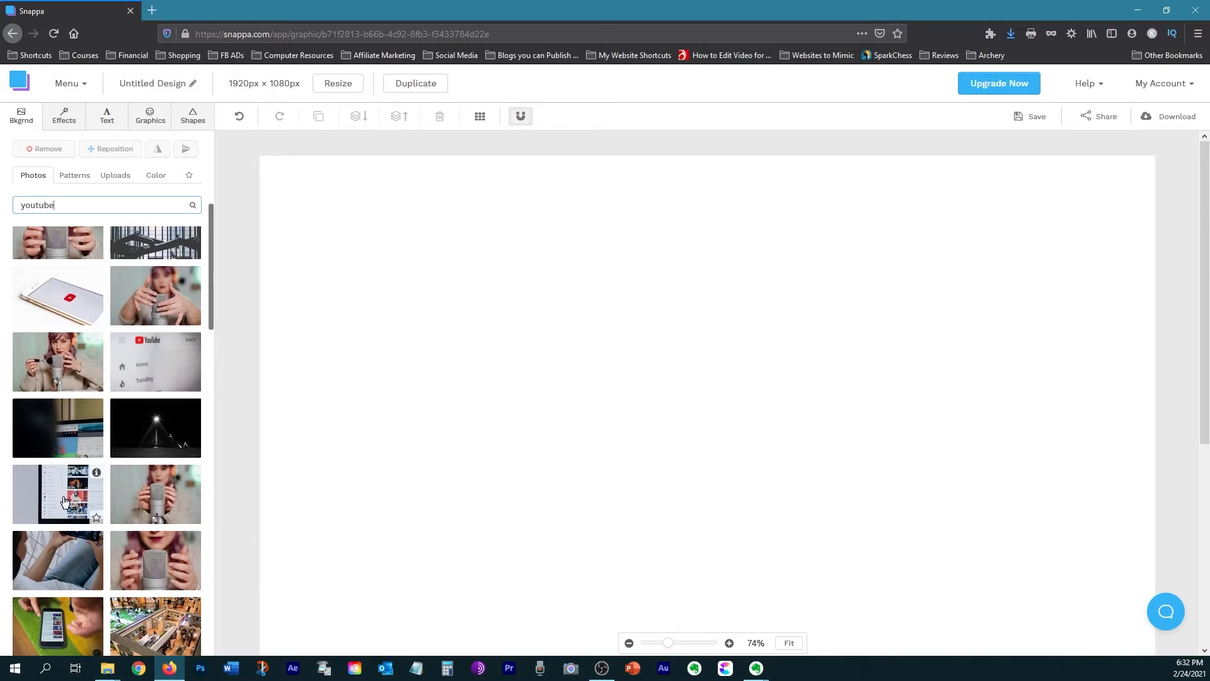
{"action": "left_click", "coordinate": [97, 518]}
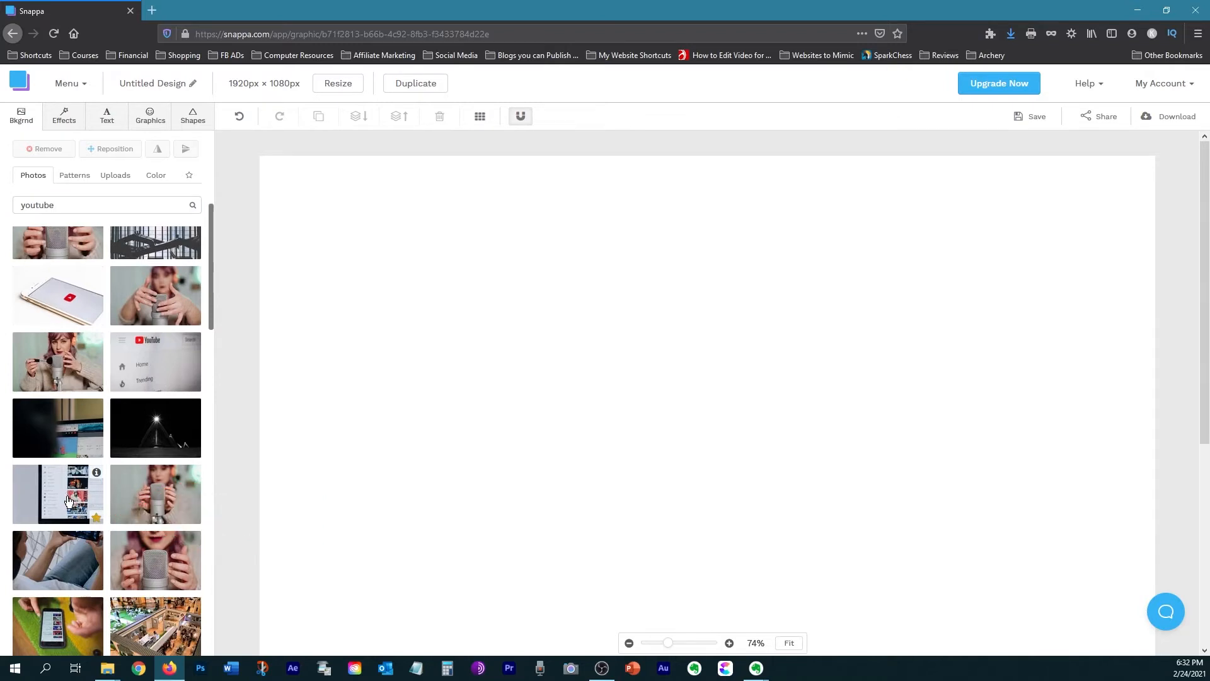
{"action": "left_click", "coordinate": [188, 176]}
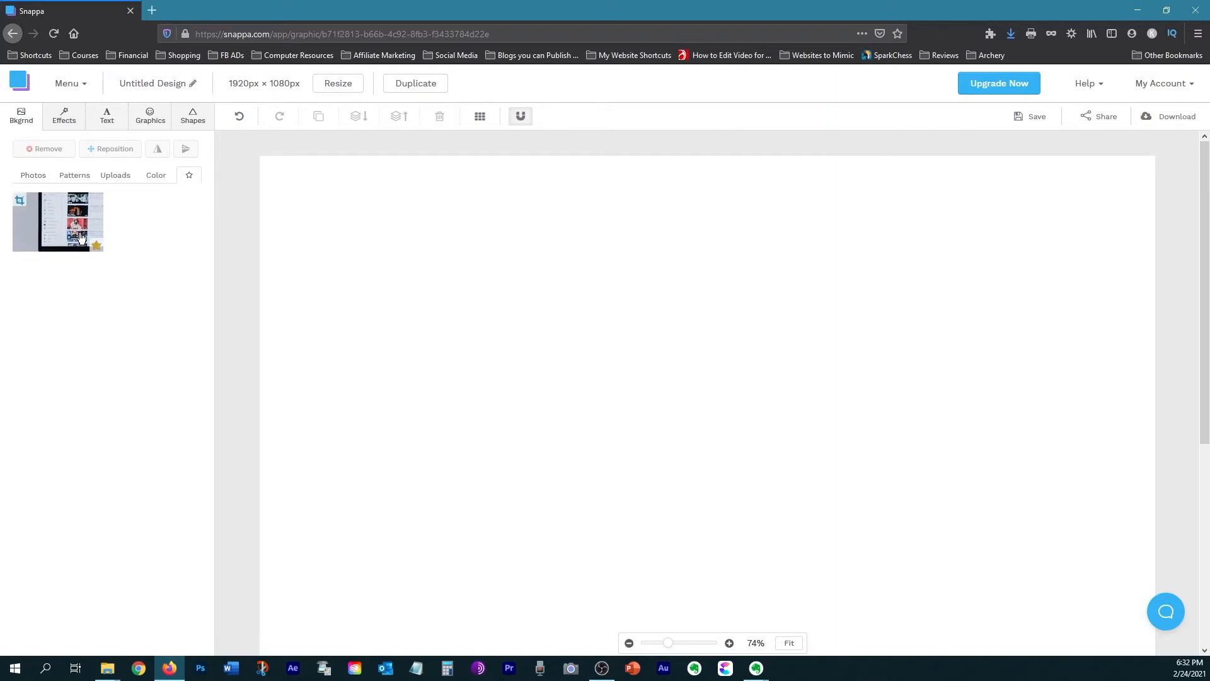
{"action": "left_click", "coordinate": [115, 175]}
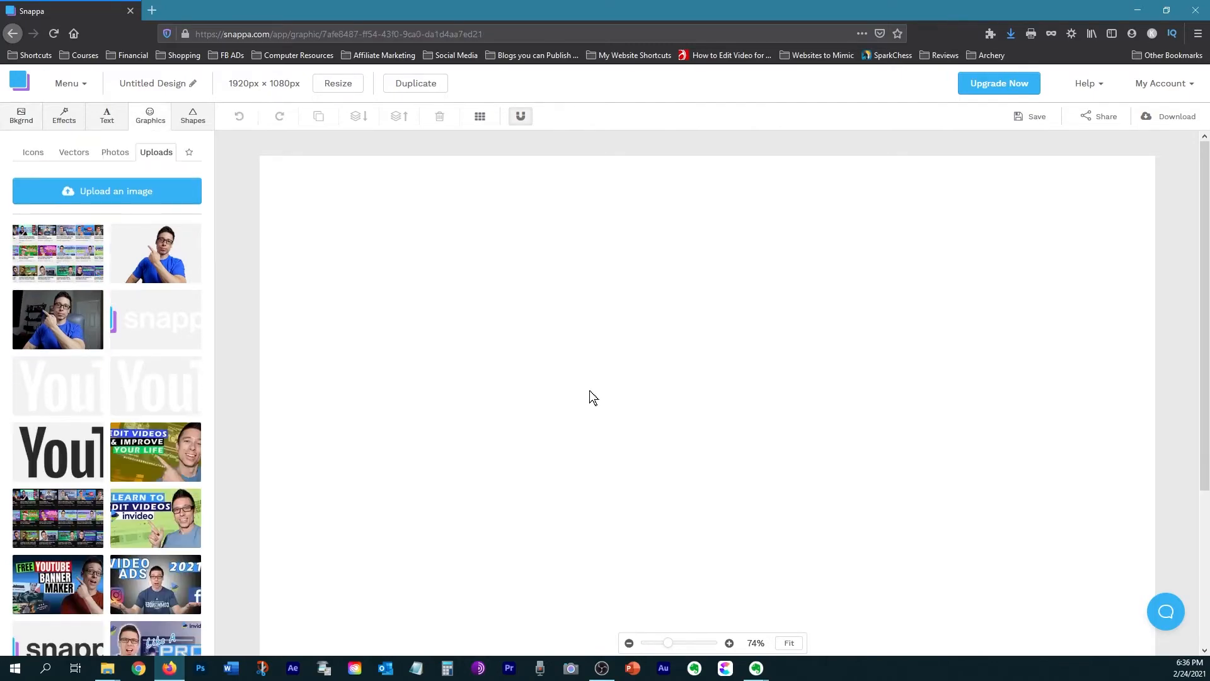
- Place the screenshot of video listings on the canvas, enlarge and tilt it to fill the frame, and reduce its opacity to 61
{"action": "key", "text": "ctrl+v"}
{"action": "left_click_drag", "start_coordinate": [931, 297], "coordinate": [1055, 235]}
{"action": "left_click_drag", "start_coordinate": [772, 216], "coordinate": [690, 226]}
{"action": "left_click_drag", "start_coordinate": [781, 331], "coordinate": [665, 367]}
{"action": "left_click_drag", "start_coordinate": [967, 411], "coordinate": [1157, 406]}
{"action": "left_click_drag", "start_coordinate": [629, 412], "coordinate": [604, 379]}
{"action": "mouse_move", "coordinate": [631, 199]}
{"action": "left_mouse_down"}
{"action": "mouse_move", "coordinate": [702, 191]}
{"action": "mouse_move", "coordinate": [644, 199]}
{"action": "left_mouse_up"}
{"action": "left_click_drag", "start_coordinate": [1053, 522], "coordinate": [1204, 578]}
{"action": "left_click_drag", "start_coordinate": [766, 480], "coordinate": [882, 509]}
{"action": "left_click_drag", "start_coordinate": [852, 202], "coordinate": [1035, 317]}
{"action": "left_click_drag", "start_coordinate": [603, 220], "coordinate": [394, 38]}
{"action": "left_click_drag", "start_coordinate": [805, 418], "coordinate": [584, 413]}
{"action": "left_click_drag", "start_coordinate": [951, 503], "coordinate": [1089, 582]}
{"action": "left_click_drag", "start_coordinate": [196, 250], "coordinate": [125, 260]}
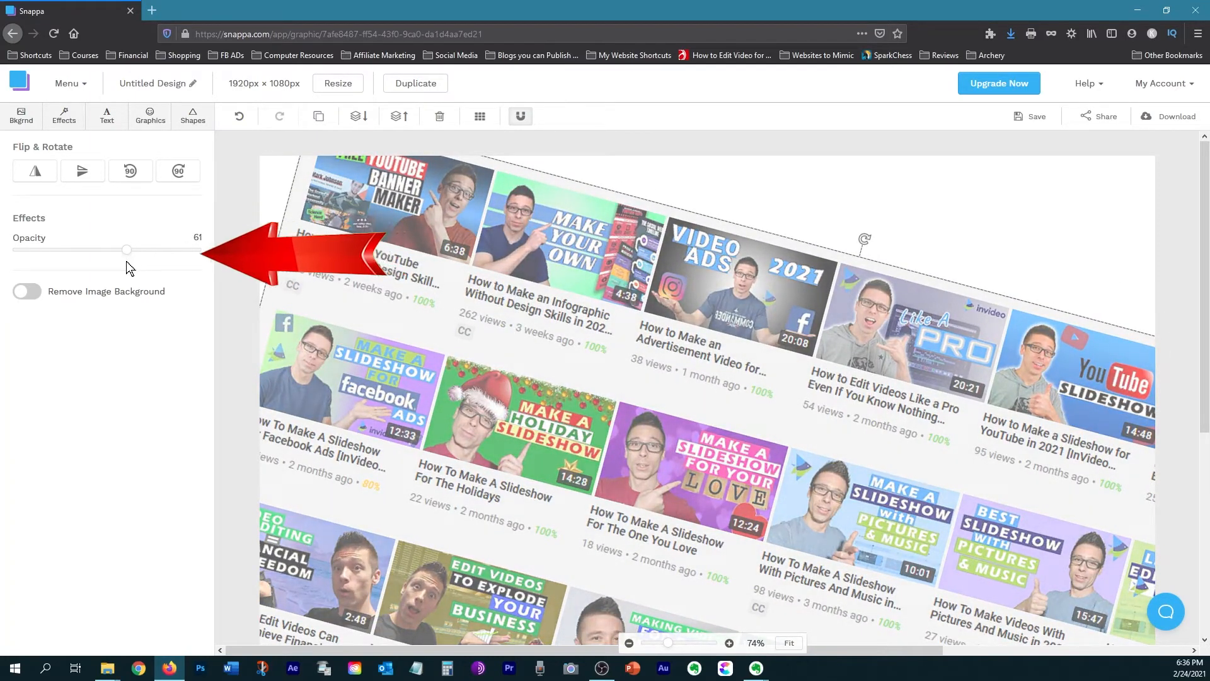
- Apply a soft pastel gradient pattern as the canvas background behind the screenshot
{"action": "left_click", "coordinate": [20, 115]}
{"action": "left_click", "coordinate": [74, 174]}
{"action": "left_click_drag", "start_coordinate": [209, 199], "coordinate": [256, 358]}
{"action": "left_click", "coordinate": [156, 265]}
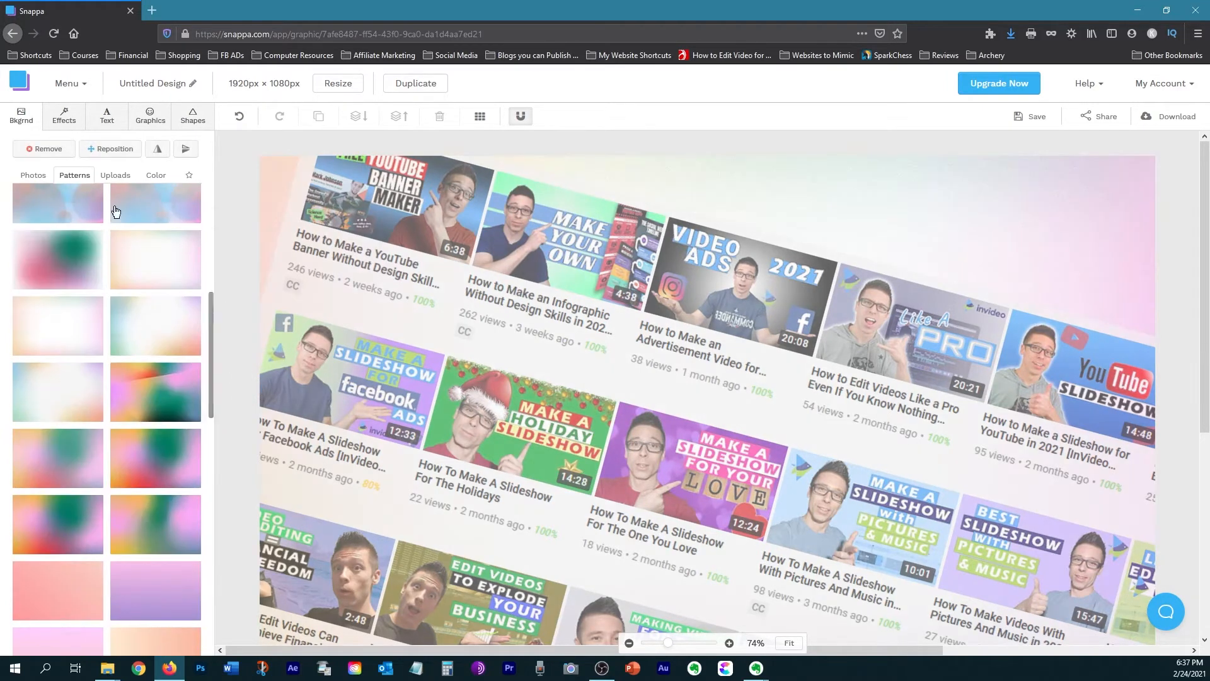
- Darken the background by 28 and apply a #146da8 color overlay of 69
{"action": "left_click", "coordinate": [64, 115]}
{"action": "left_click_drag", "start_coordinate": [18, 236], "coordinate": [68, 233]}
{"action": "left_click_drag", "start_coordinate": [26, 160], "coordinate": [98, 163]}
- Lower the tilted screenshot's opacity to 15 and move it to the right part of the canvas
{"action": "left_click_drag", "start_coordinate": [196, 250], "coordinate": [44, 263]}
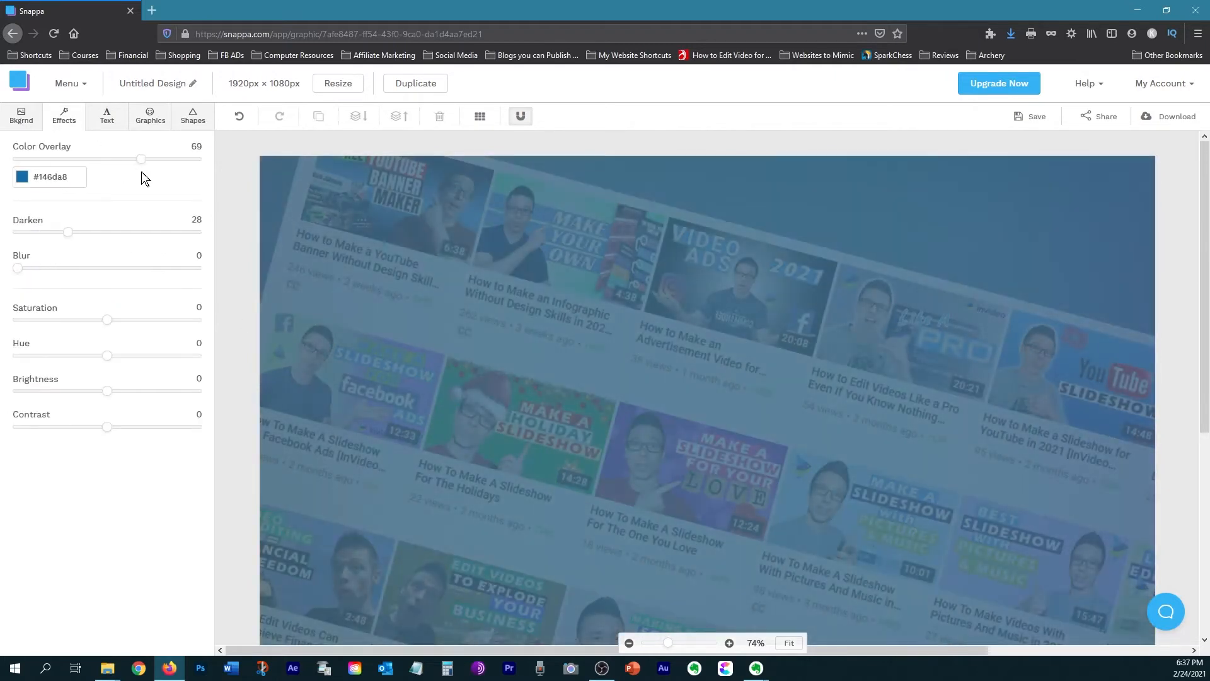
{"action": "left_click_drag", "start_coordinate": [925, 490], "coordinate": [1209, 515]}
{"action": "left_click_drag", "start_coordinate": [1150, 270], "coordinate": [1145, 329]}
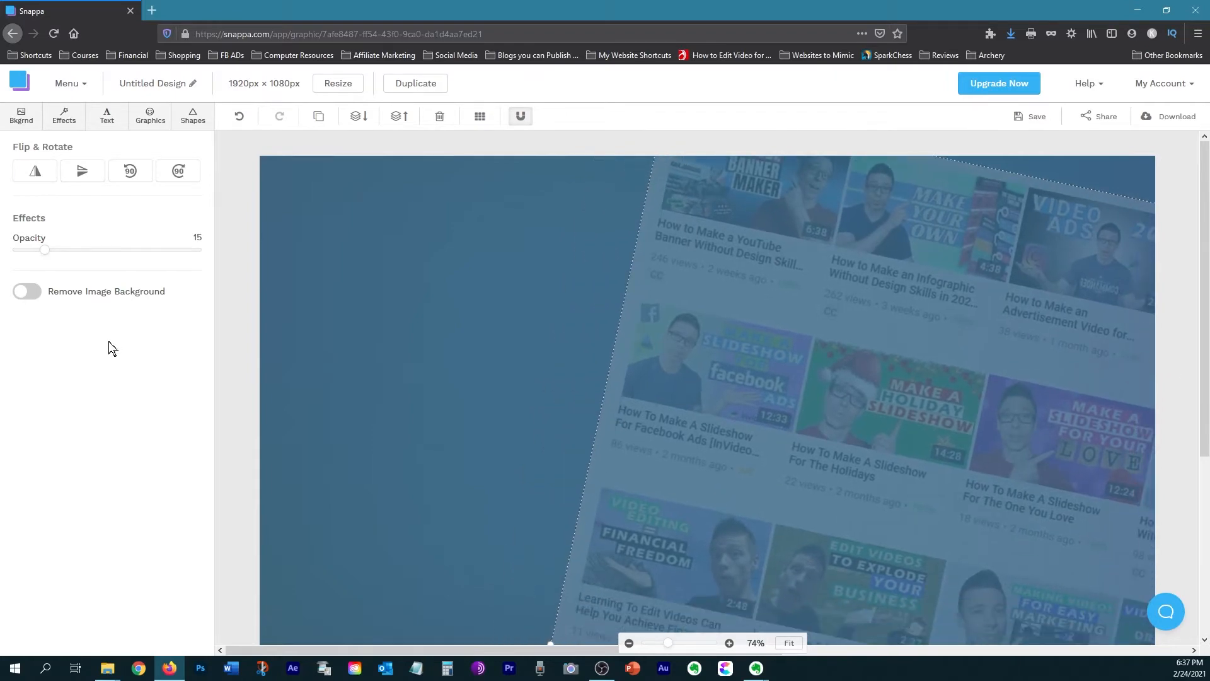
- Add the uploaded cutout portrait of the pointing man, enlarge it and position it on the right half of the canvas
{"action": "left_click", "coordinate": [151, 119]}
{"action": "left_click", "coordinate": [188, 234]}
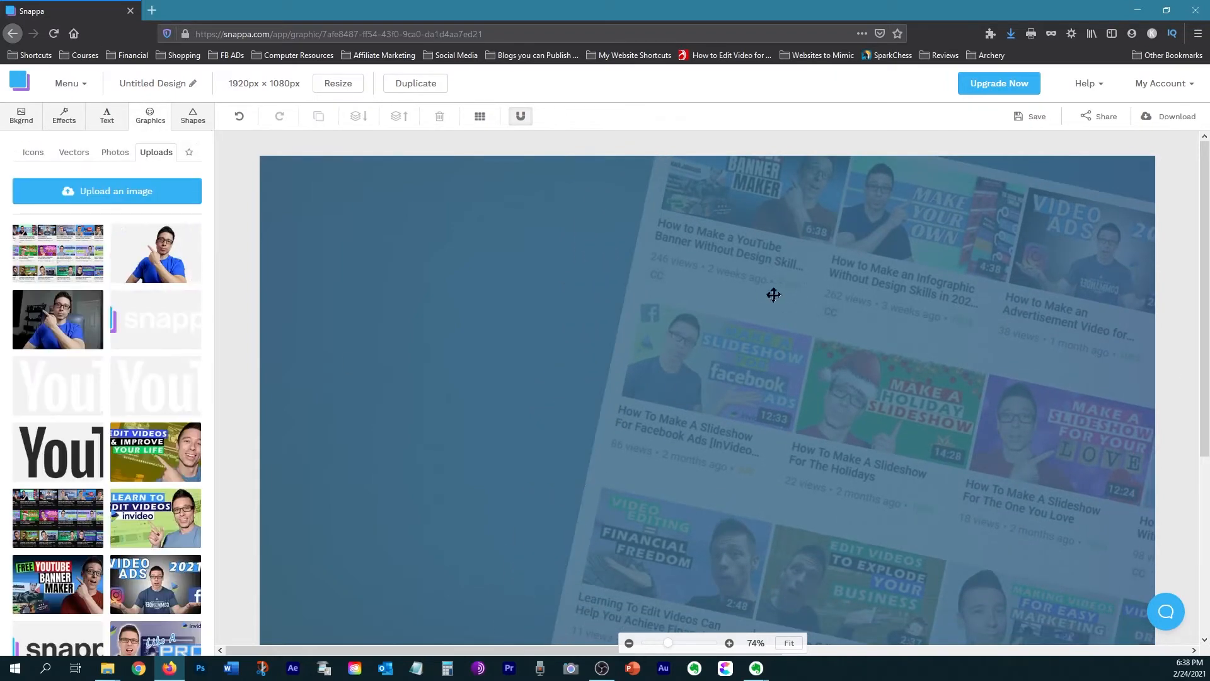
{"action": "left_click_drag", "start_coordinate": [932, 281], "coordinate": [1165, 150]}
{"action": "left_click_drag", "start_coordinate": [892, 305], "coordinate": [940, 362]}
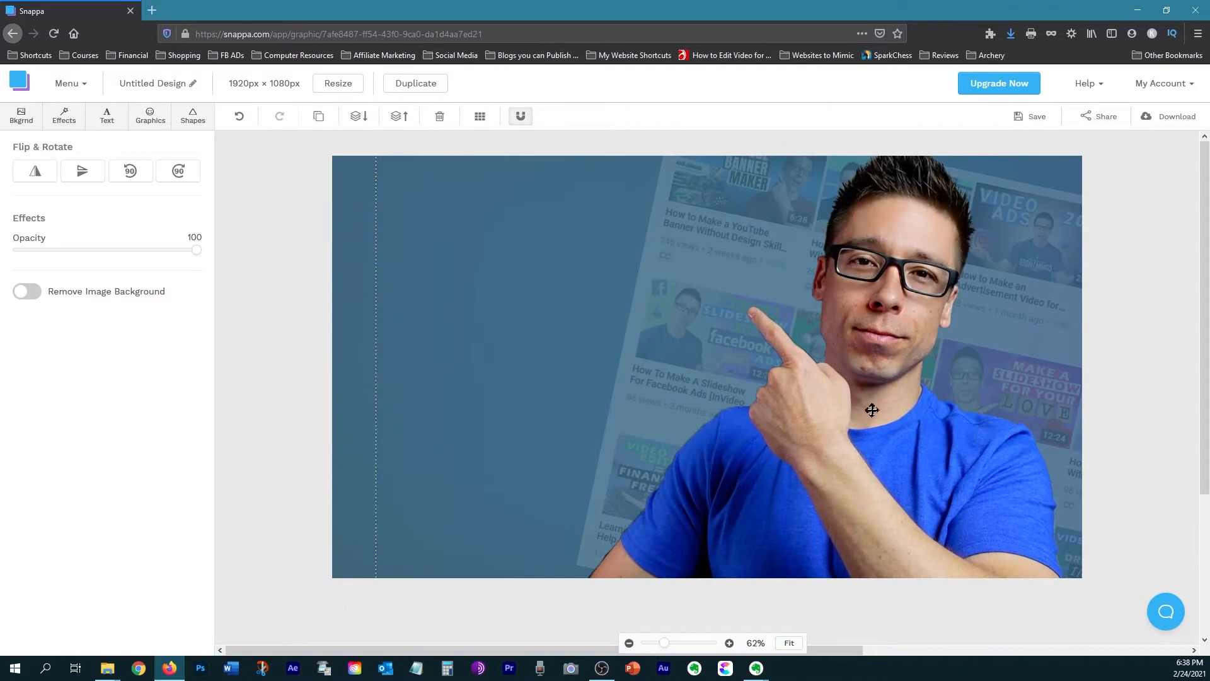
{"action": "left_click_drag", "start_coordinate": [872, 401], "coordinate": [820, 398]}
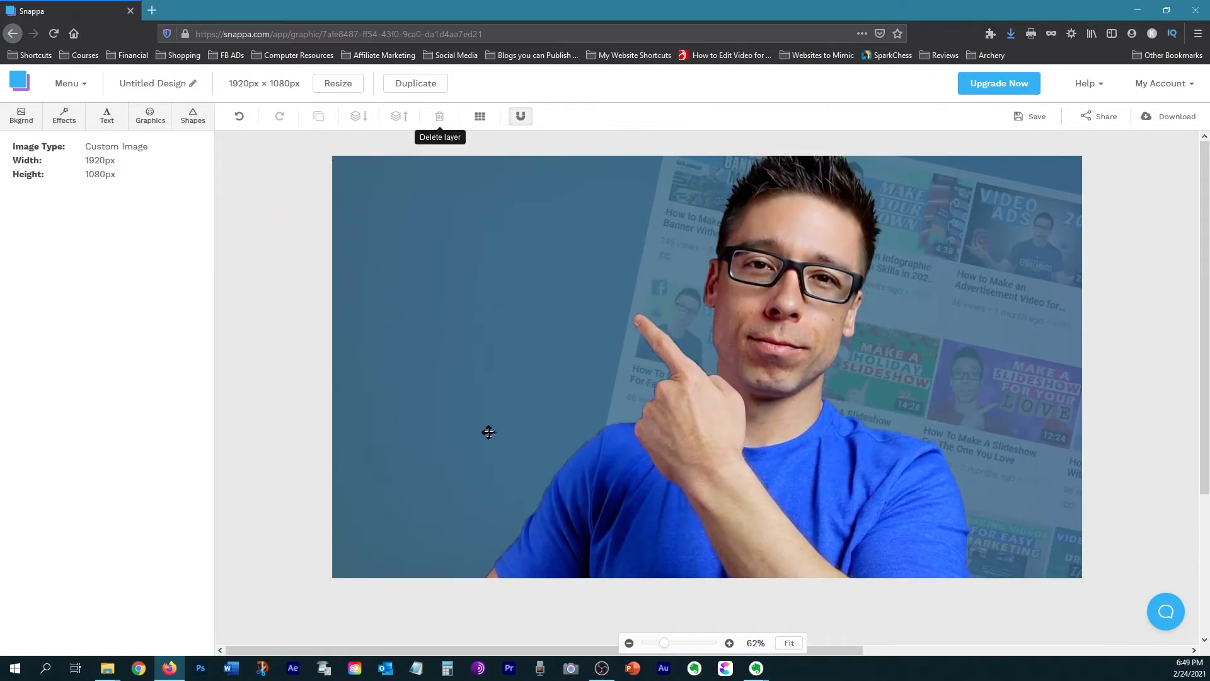
- Add a solid rectangle to the upper left of the canvas and place a heading text over it
{"action": "left_click", "coordinate": [193, 120]}
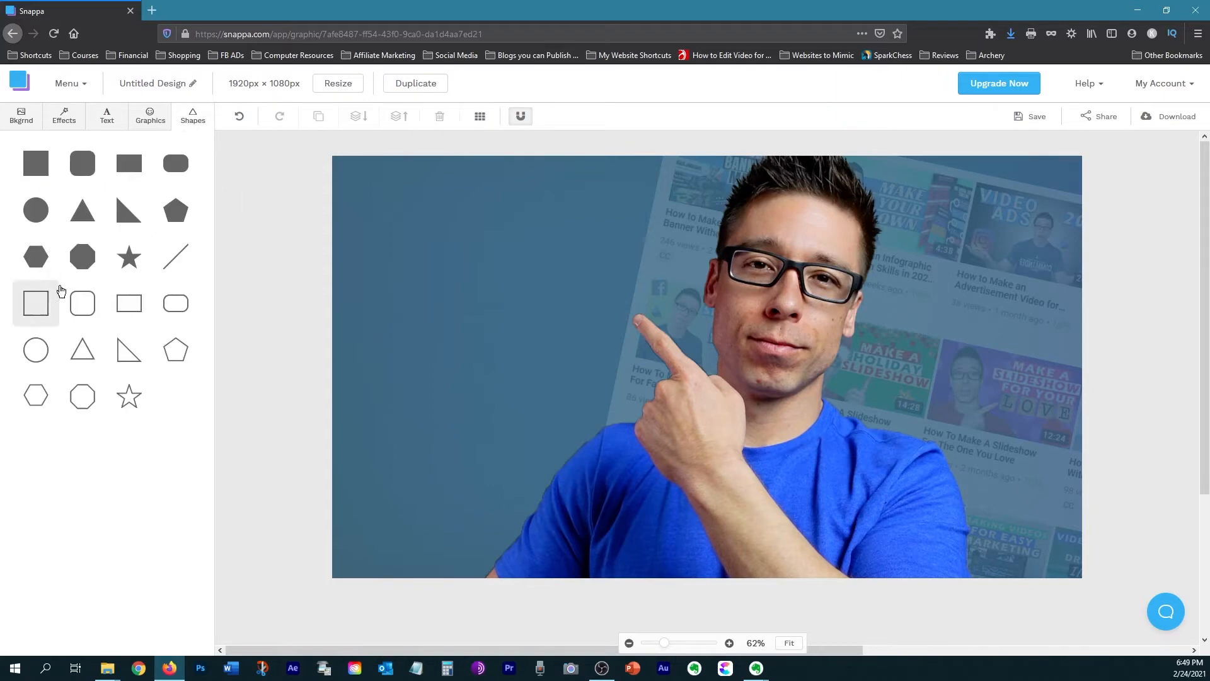
{"action": "left_click_drag", "start_coordinate": [729, 381], "coordinate": [665, 299]}
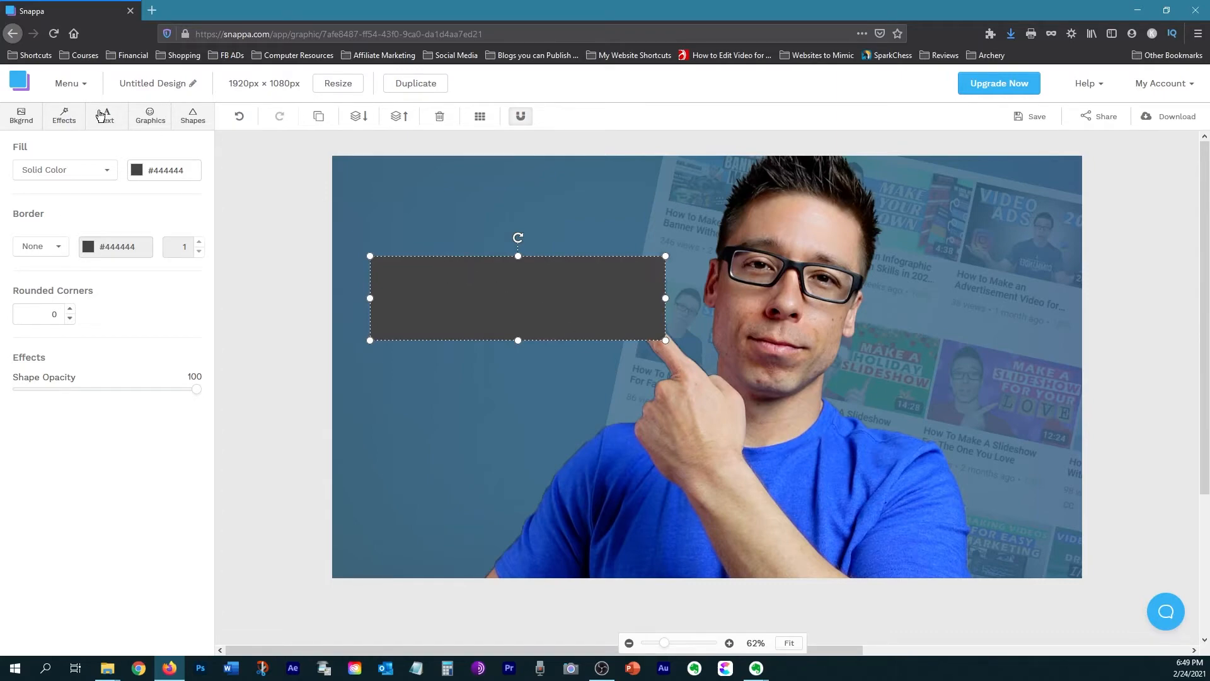
{"action": "left_click", "coordinate": [107, 117]}
{"action": "left_click", "coordinate": [104, 165]}
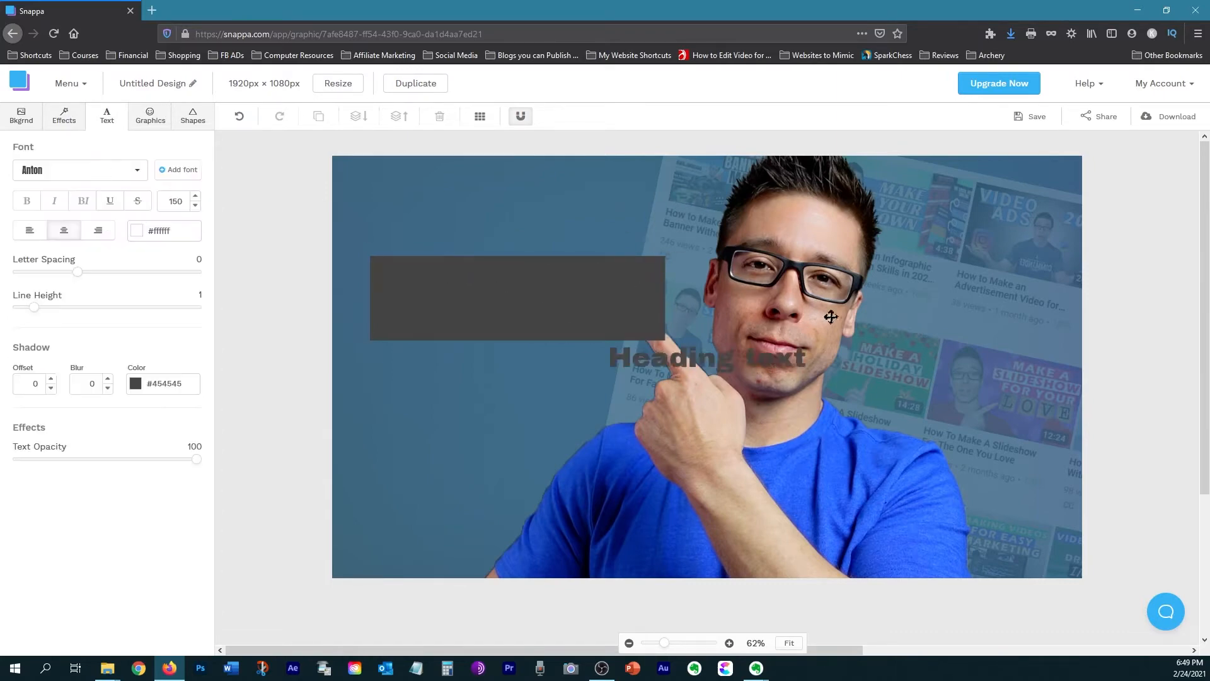
{"action": "left_click_drag", "start_coordinate": [682, 362], "coordinate": [505, 297]}
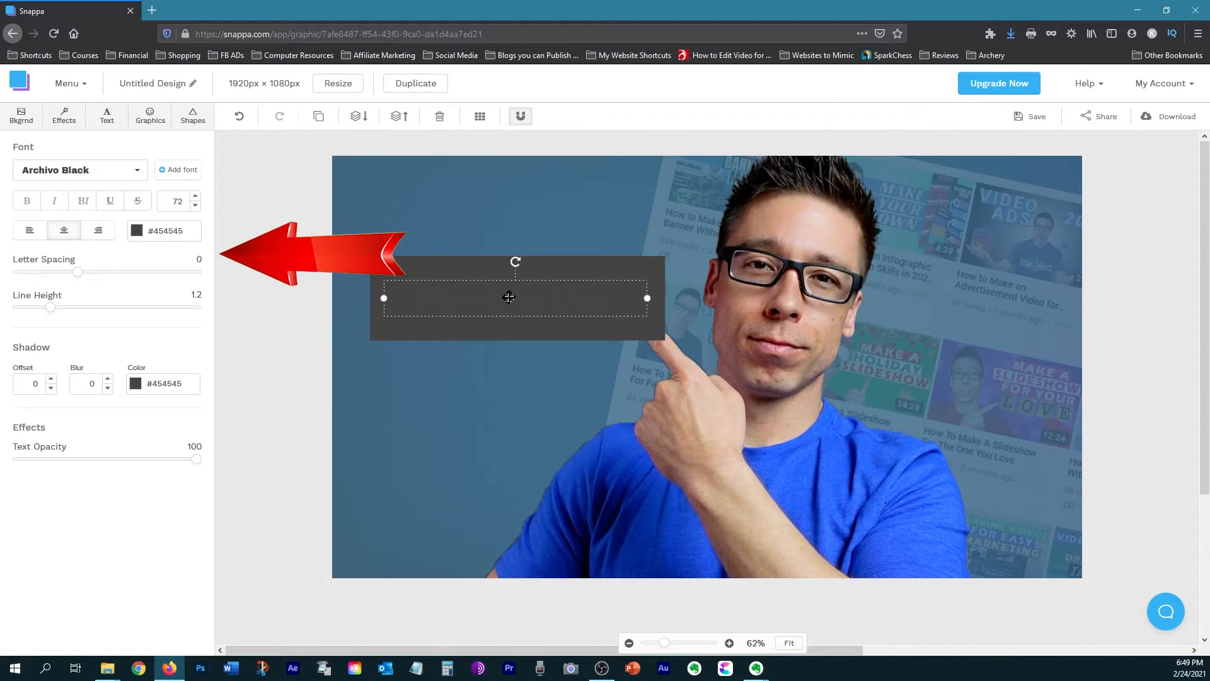
- Format the heading text in the Anton font at size 150 in white #ffffff
{"action": "left_click", "coordinate": [124, 174]}
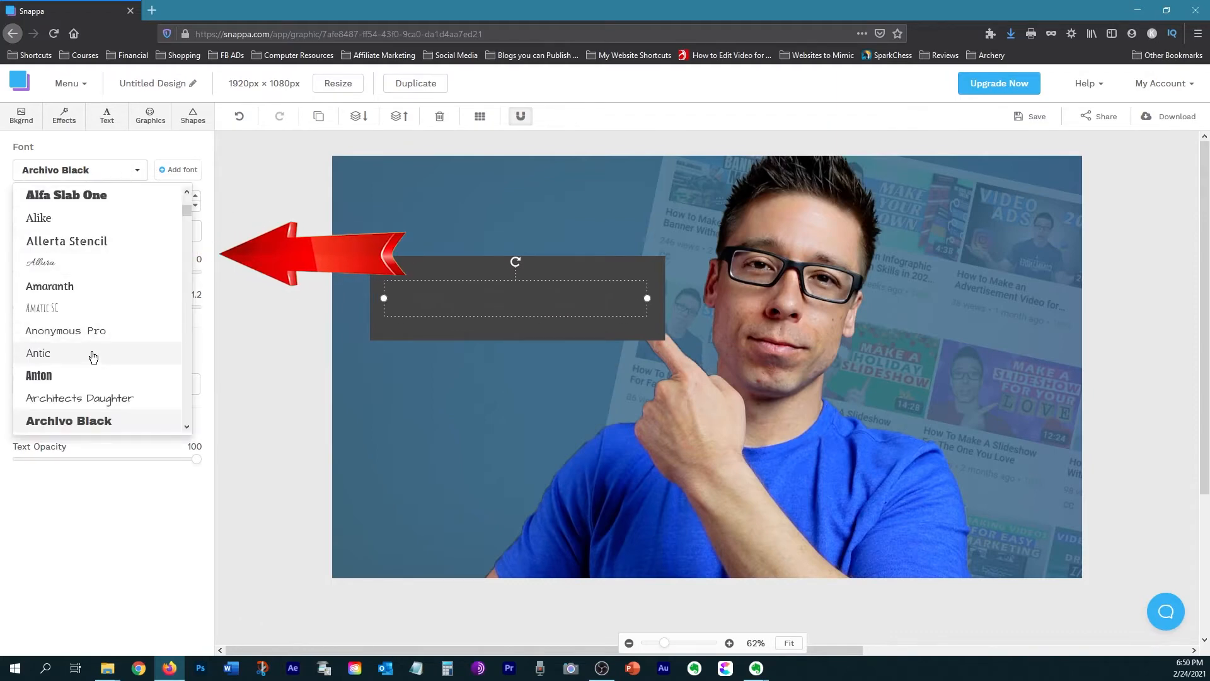
{"action": "left_click", "coordinate": [73, 372]}
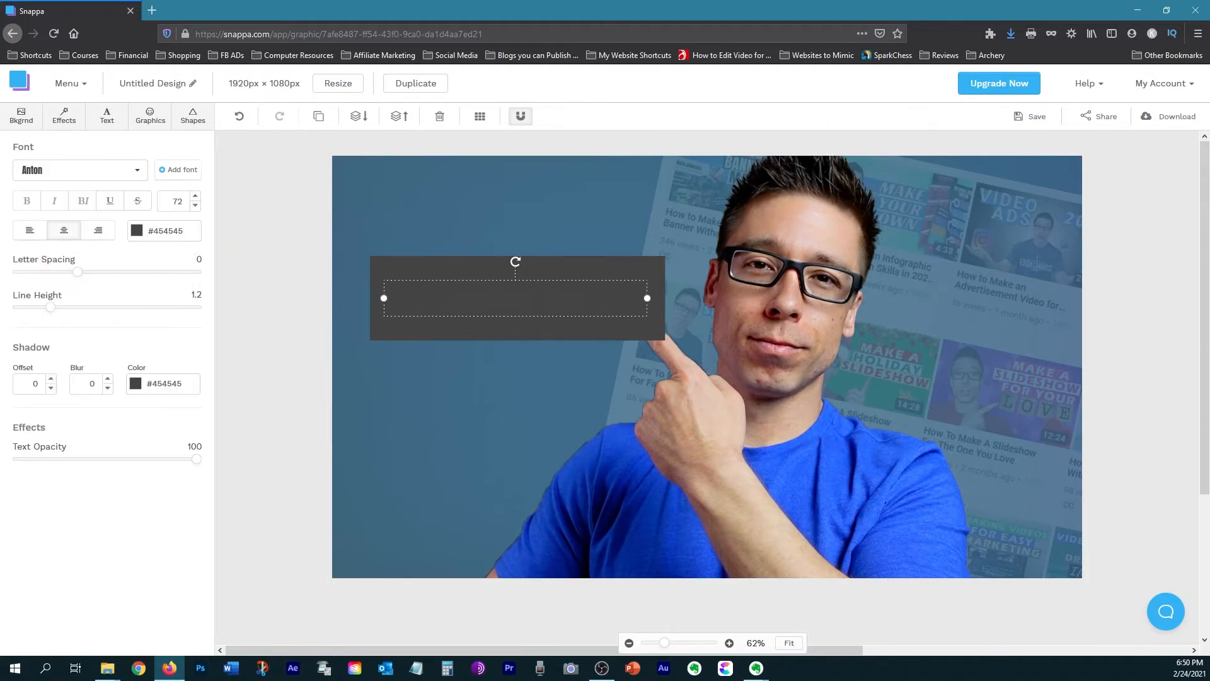
{"action": "type", "text": "120"}
{"action": "left_click", "coordinate": [139, 234]}
{"action": "left_click_drag", "start_coordinate": [166, 303], "coordinate": [121, 277]}
{"action": "left_click_drag", "start_coordinate": [498, 320], "coordinate": [499, 308]}
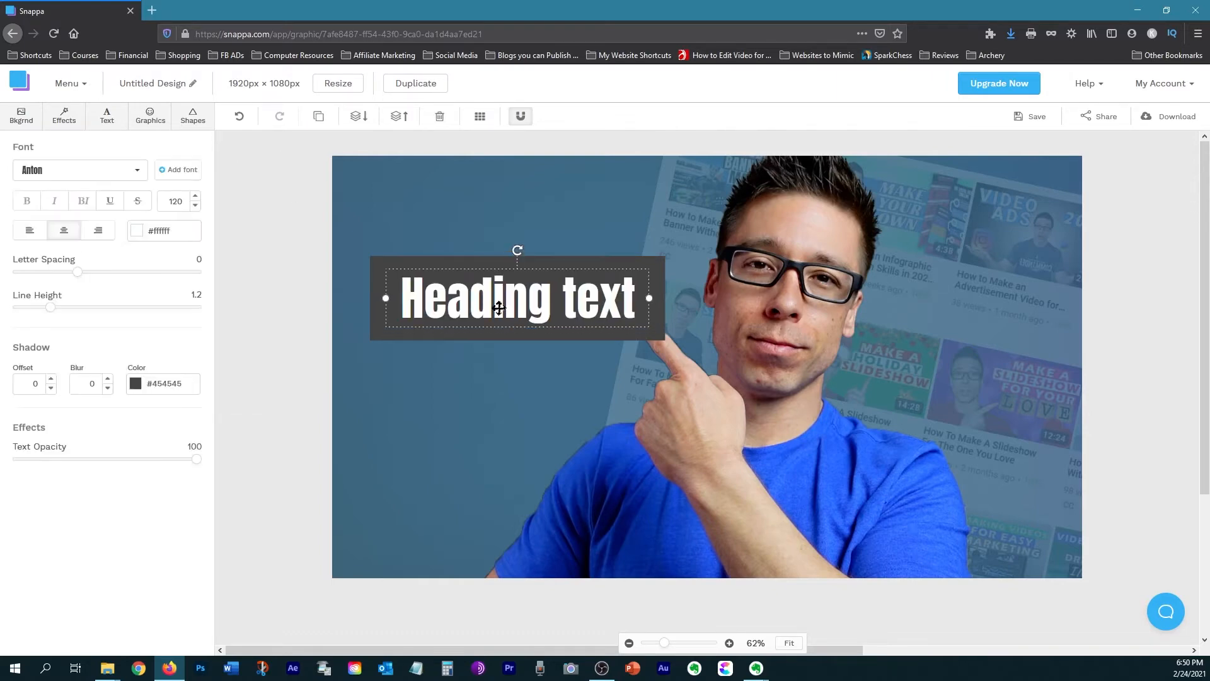
{"action": "type", "text": "140"}
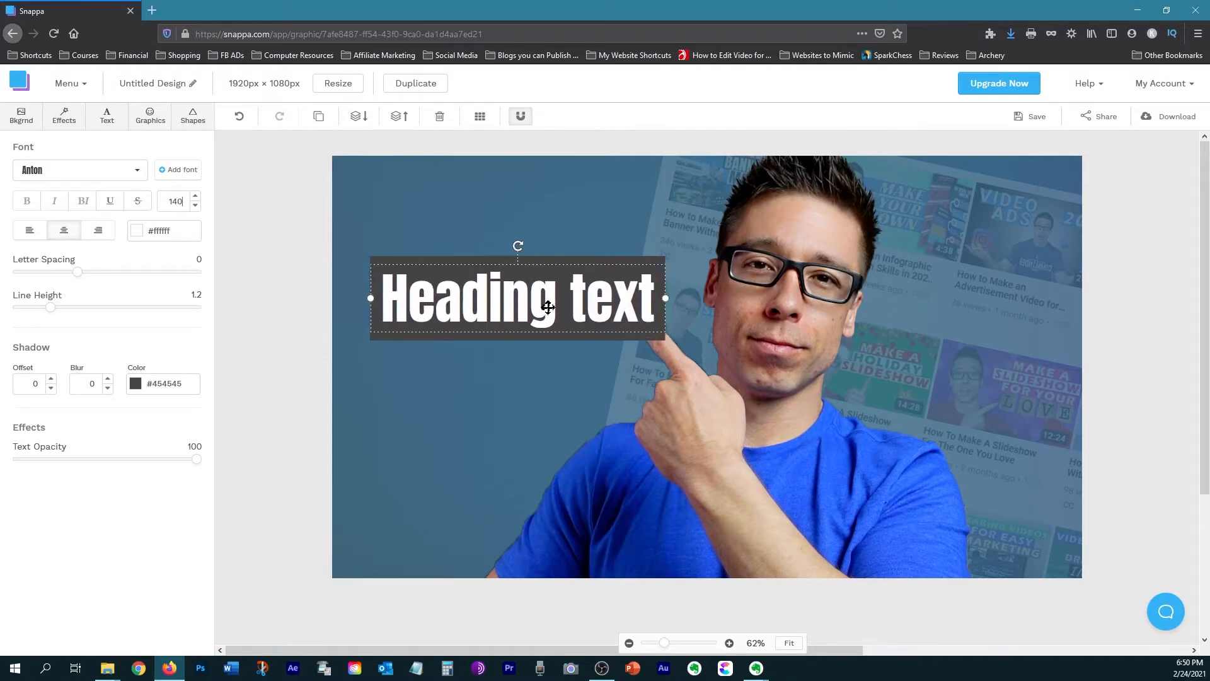
{"action": "type", "text": "150"}
- Widen the dark rectangle and move it down behind the heading text
{"action": "left_click", "coordinate": [605, 309]}
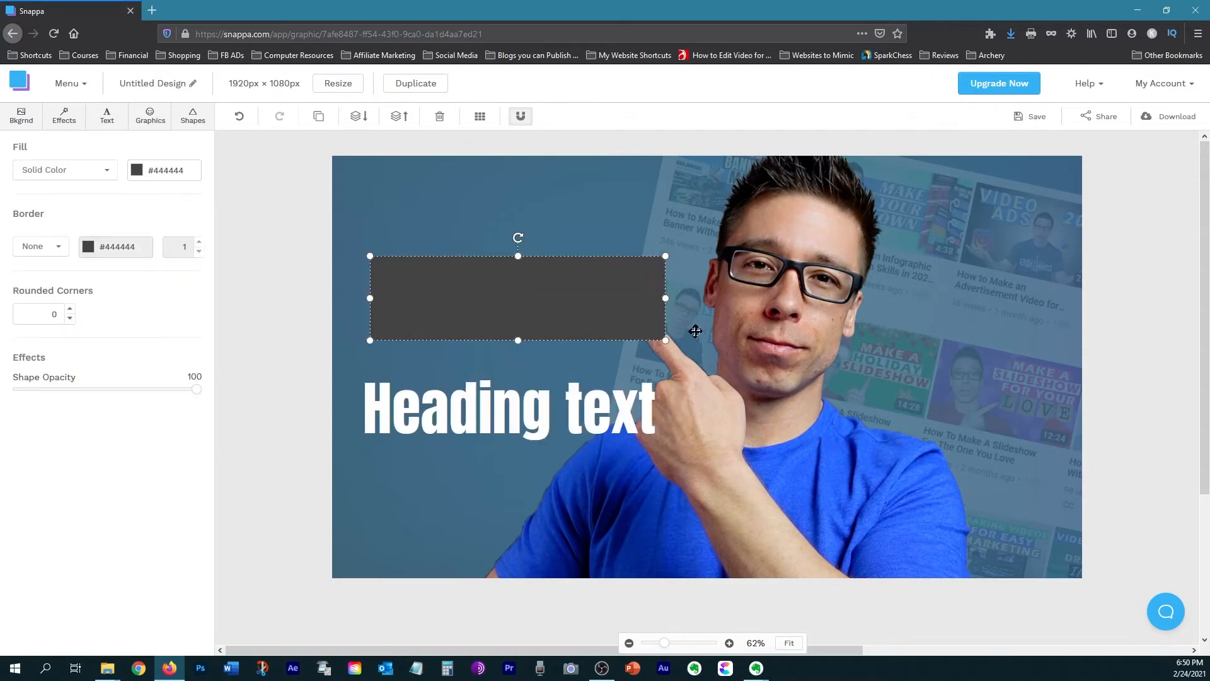
{"action": "left_click_drag", "start_coordinate": [666, 298], "coordinate": [709, 303]}
{"action": "left_click_drag", "start_coordinate": [484, 301], "coordinate": [437, 412]}
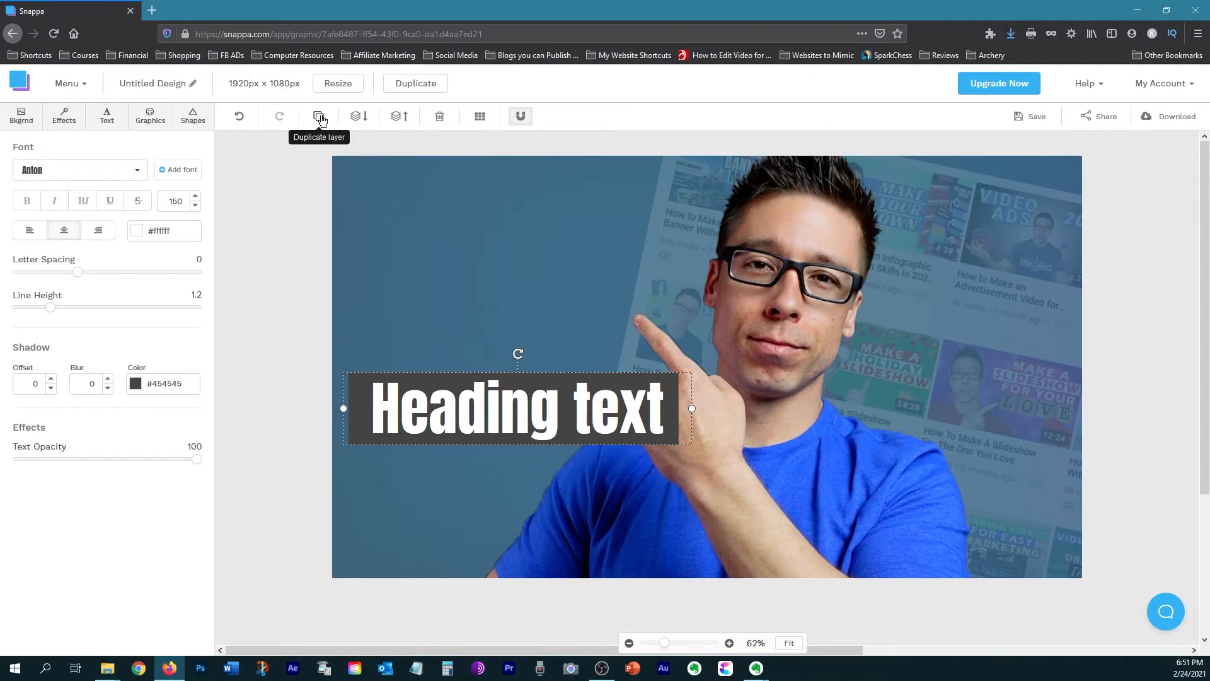
- Duplicate the heading text to make three copies and stack them in rows beside the portrait
{"action": "key", "text": "ctrl+c"}
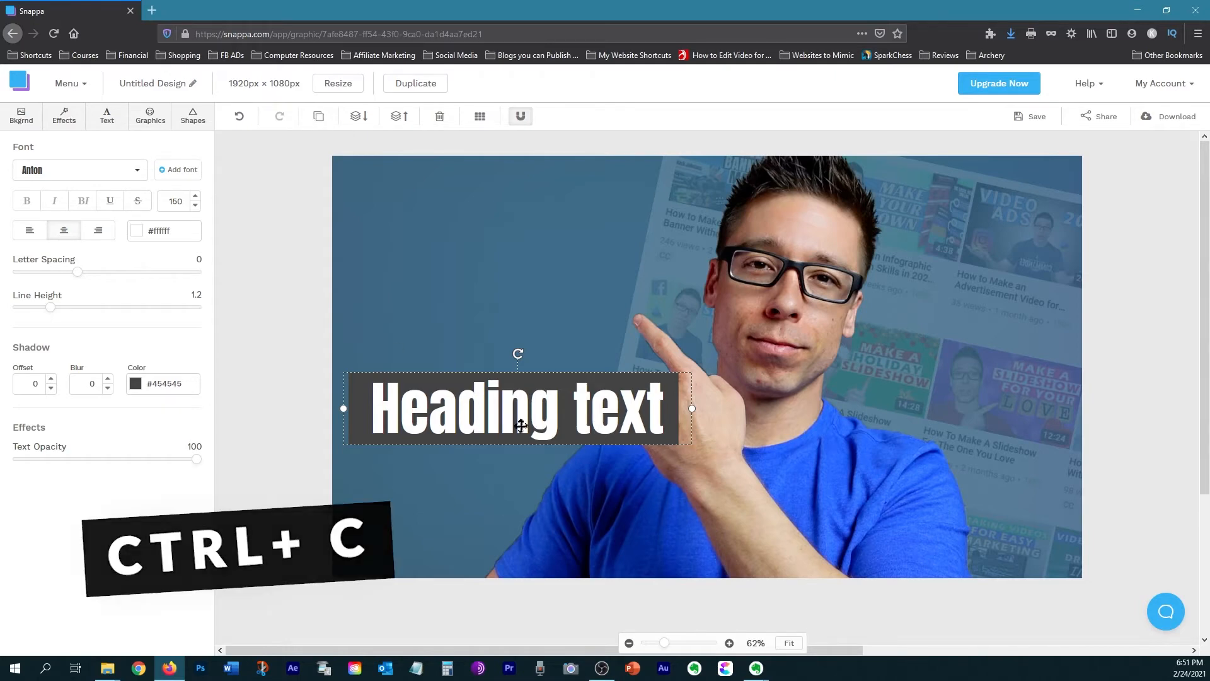
{"action": "key", "text": "ctrl+v"}
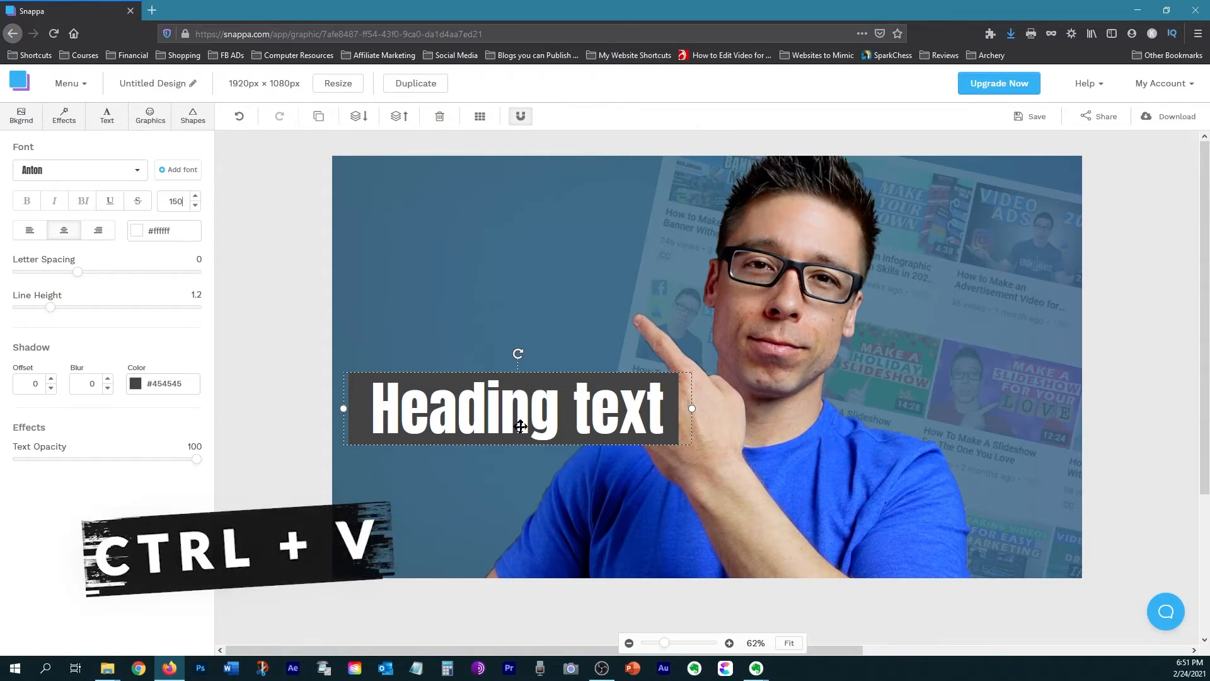
{"action": "left_click_drag", "start_coordinate": [528, 416], "coordinate": [519, 304]}
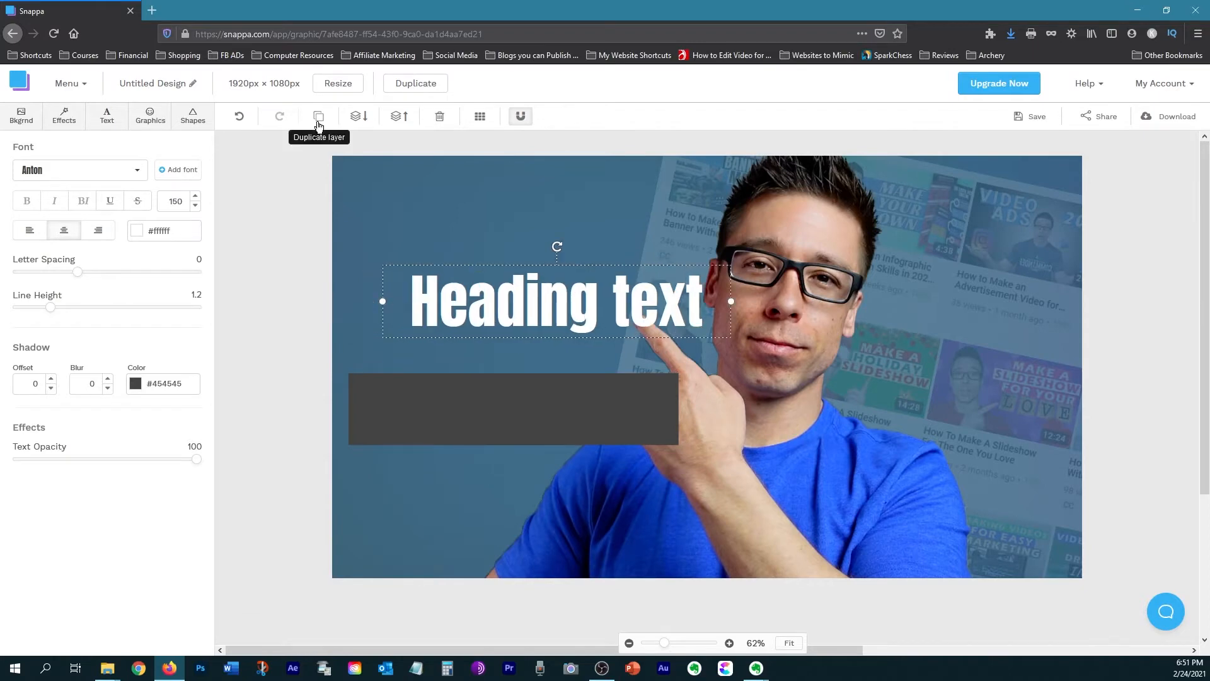
{"action": "left_click", "coordinate": [318, 117]}
{"action": "left_click", "coordinate": [318, 116]}
{"action": "left_click_drag", "start_coordinate": [539, 305], "coordinate": [529, 212]}
{"action": "left_click_drag", "start_coordinate": [519, 311], "coordinate": [508, 388]}
{"action": "left_click_drag", "start_coordinate": [531, 309], "coordinate": [500, 309]}
{"action": "left_click_drag", "start_coordinate": [481, 397], "coordinate": [462, 381]}
- Replace the three headings' wording with EASY, YOUTUBE and THUMBNAILS, and enlarge them to font size 170
{"action": "left_click", "coordinate": [536, 221]}
{"action": "double_click", "coordinate": [565, 207]}
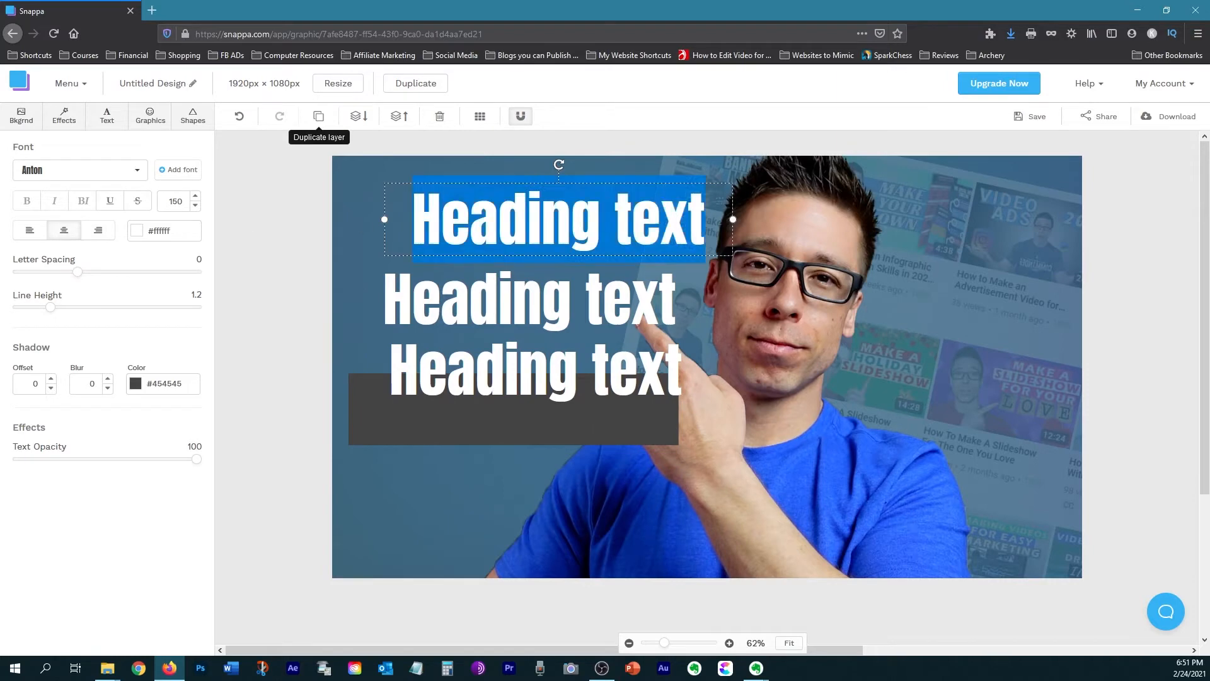
{"action": "type", "text": "Y"}
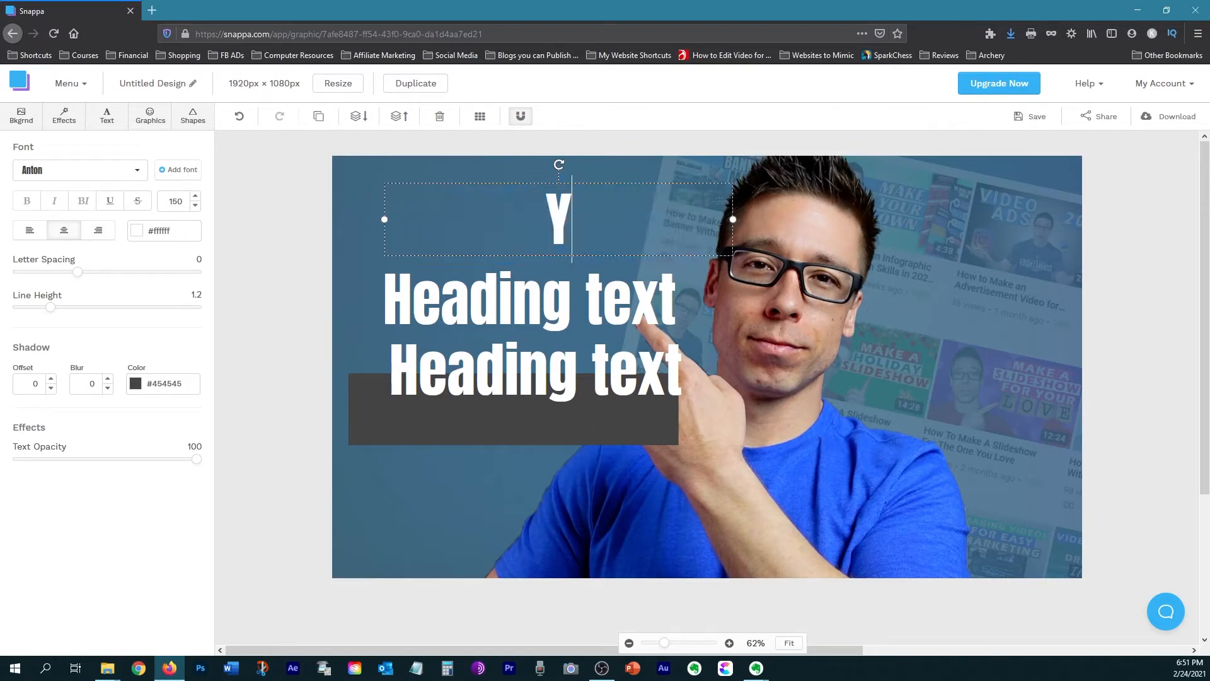
{"action": "type", "text": "OUTUBE"}
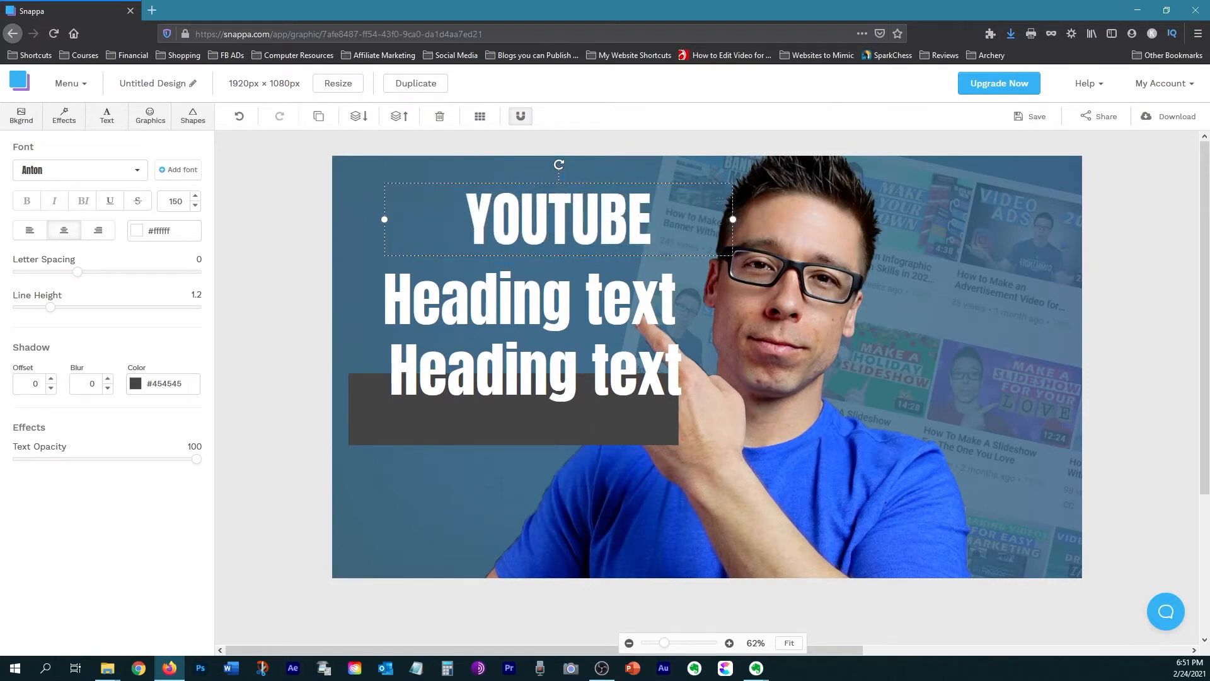
{"action": "double_click", "coordinate": [537, 312]}
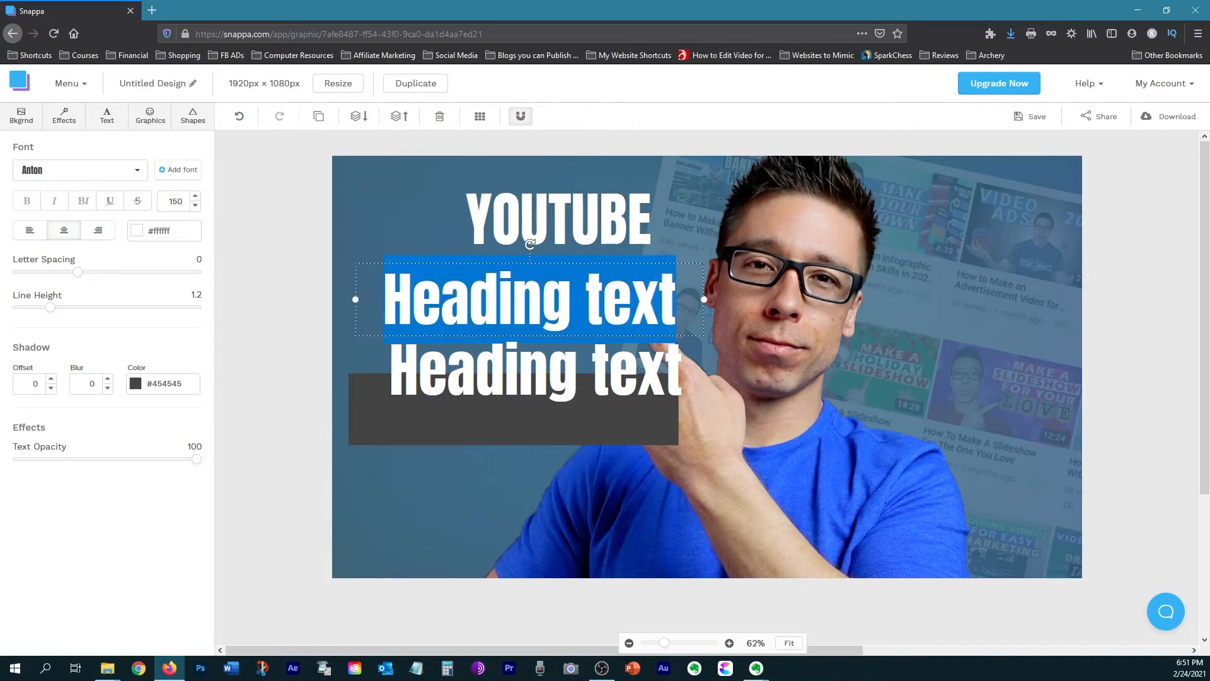
{"action": "type", "text": "EASY"}
{"action": "double_click", "coordinate": [536, 356]}
{"action": "type", "text": "THUMBNAILS"}
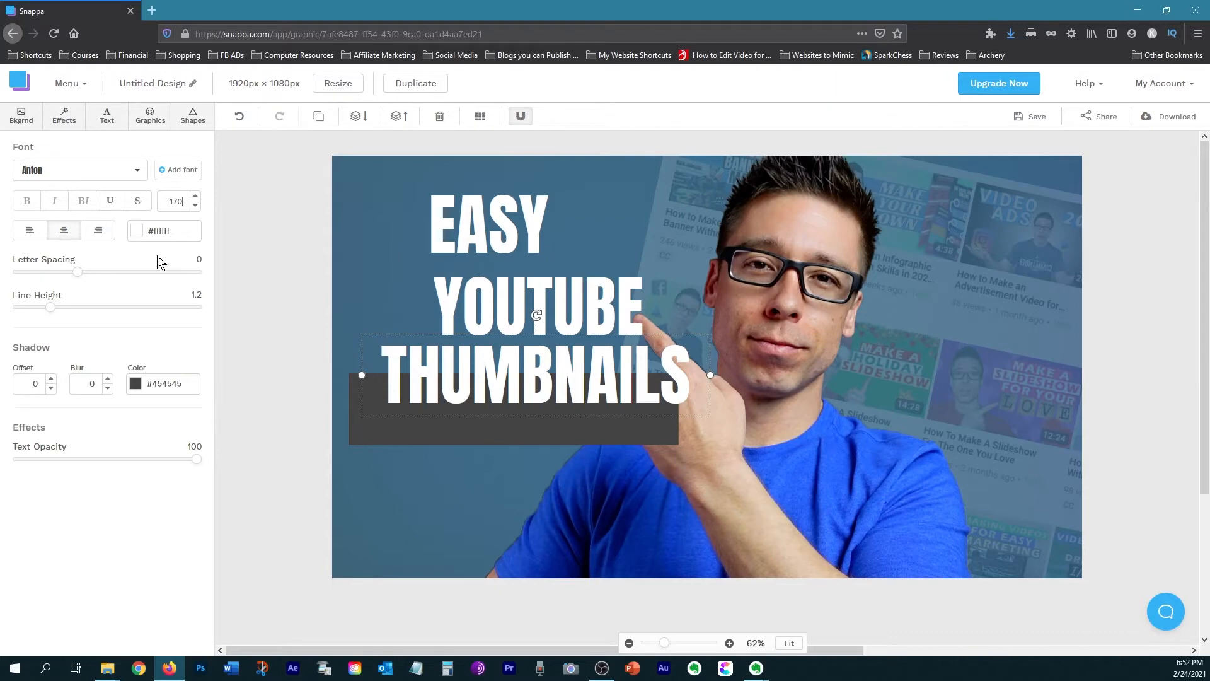
- Color the THUMBNAILS and EASY texts black and move THUMBNAILS to the lower part of the canvas
{"action": "left_click", "coordinate": [136, 231]}
{"action": "left_click_drag", "start_coordinate": [157, 309], "coordinate": [147, 381]}
{"action": "left_click_drag", "start_coordinate": [443, 353], "coordinate": [441, 484]}
{"action": "left_click", "coordinate": [488, 224]}
{"action": "left_click", "coordinate": [138, 231]}
{"action": "left_click", "coordinate": [149, 380]}
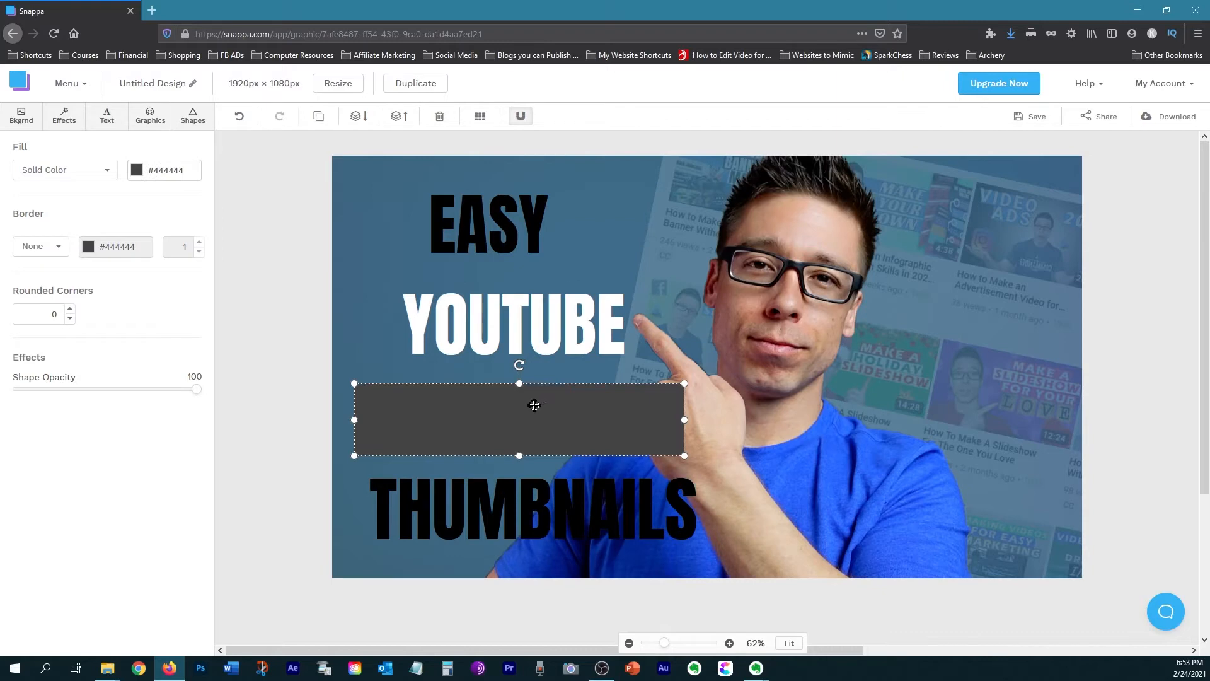
- Make two copies of the dark rectangle and stack them above the original, over the EASY and YOUTUBE rows
{"action": "key", "text": "ctrl+c"}
{"action": "key", "text": "ctrl+v"}
{"action": "left_click_drag", "start_coordinate": [526, 416], "coordinate": [528, 270]}
{"action": "key", "text": "ctrl+v"}
{"action": "left_click_drag", "start_coordinate": [520, 423], "coordinate": [531, 340]}
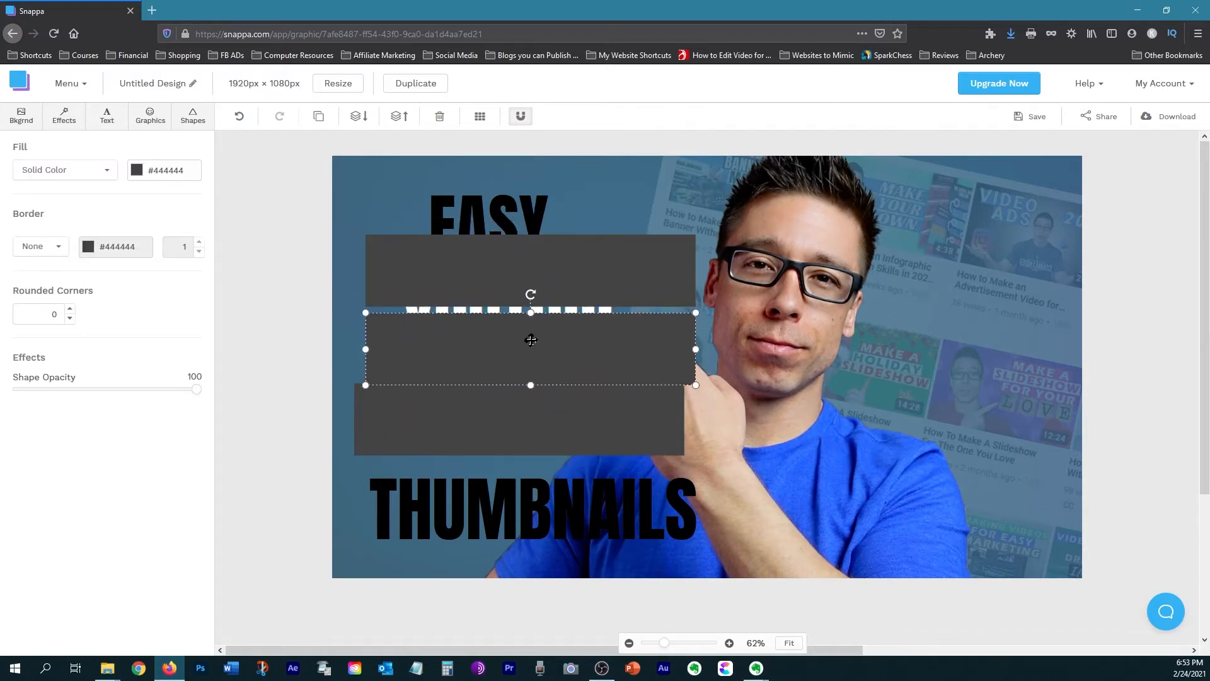
- Send the two upper dark rectangles behind the text and align them with the YOUTUBE and EASY headings
{"action": "left_click", "coordinate": [356, 118]}
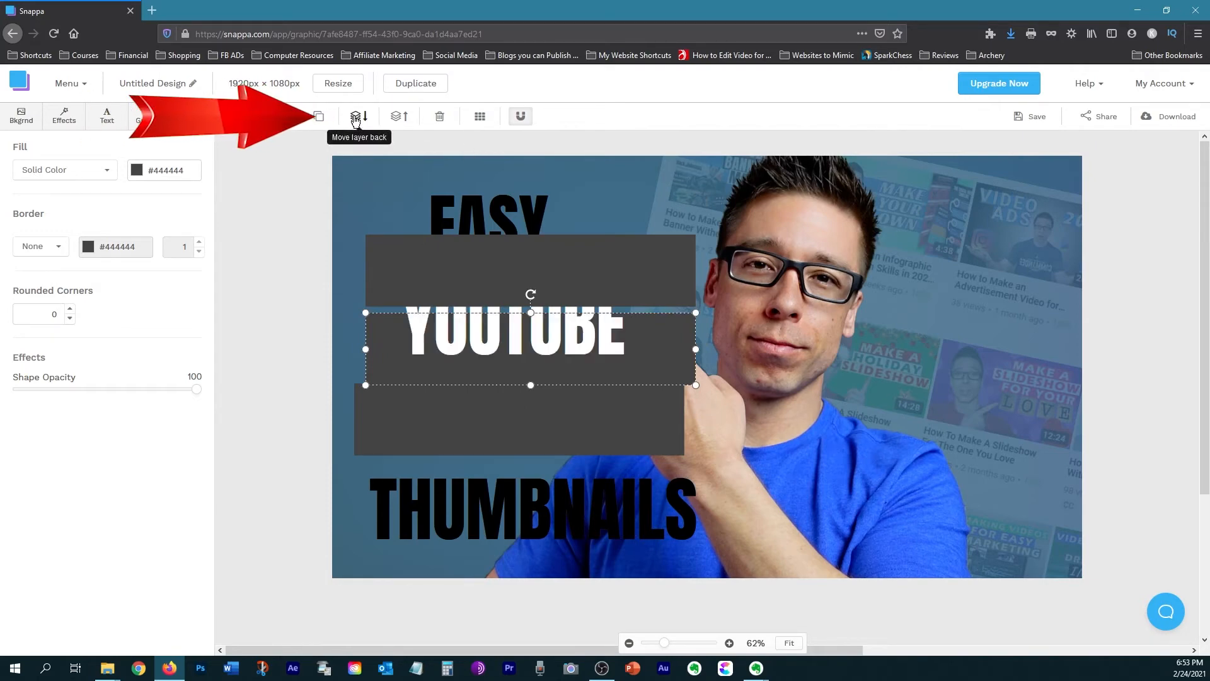
{"action": "left_click_drag", "start_coordinate": [391, 351], "coordinate": [391, 386]}
{"action": "left_click_drag", "start_coordinate": [466, 271], "coordinate": [460, 221]}
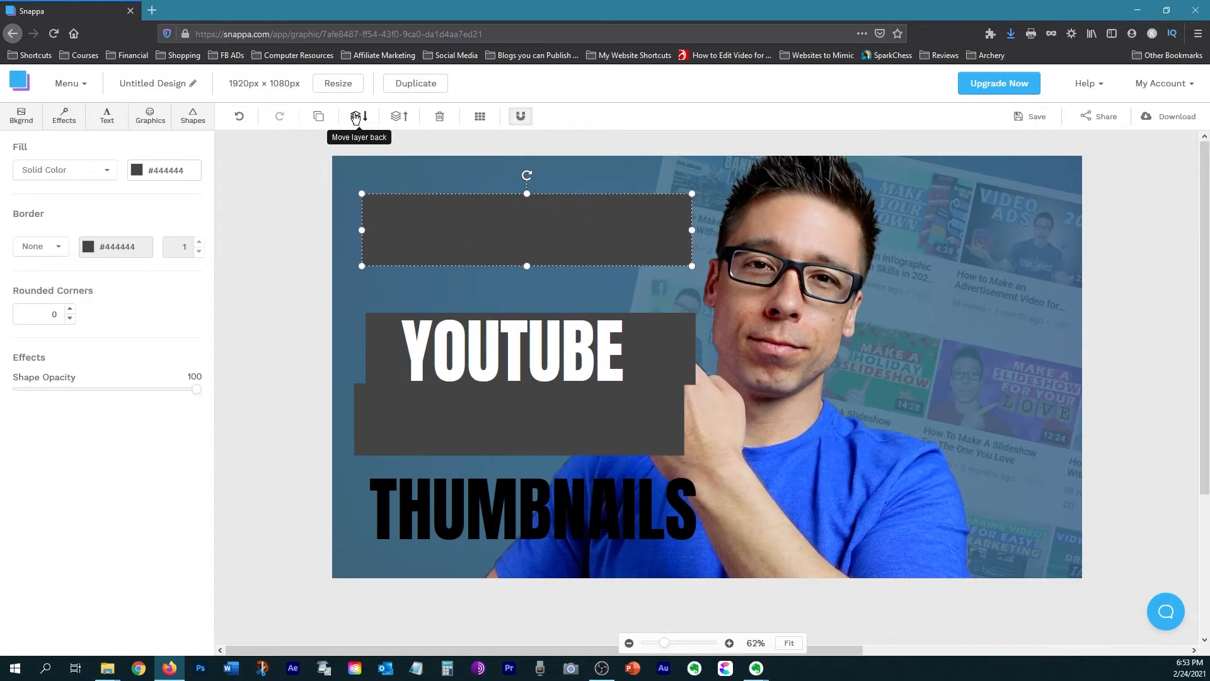
{"action": "mouse_move", "coordinate": [508, 228]}
{"action": "left_mouse_down"}
{"action": "mouse_move", "coordinate": [502, 382]}
{"action": "mouse_move", "coordinate": [502, 227]}
{"action": "left_mouse_up"}
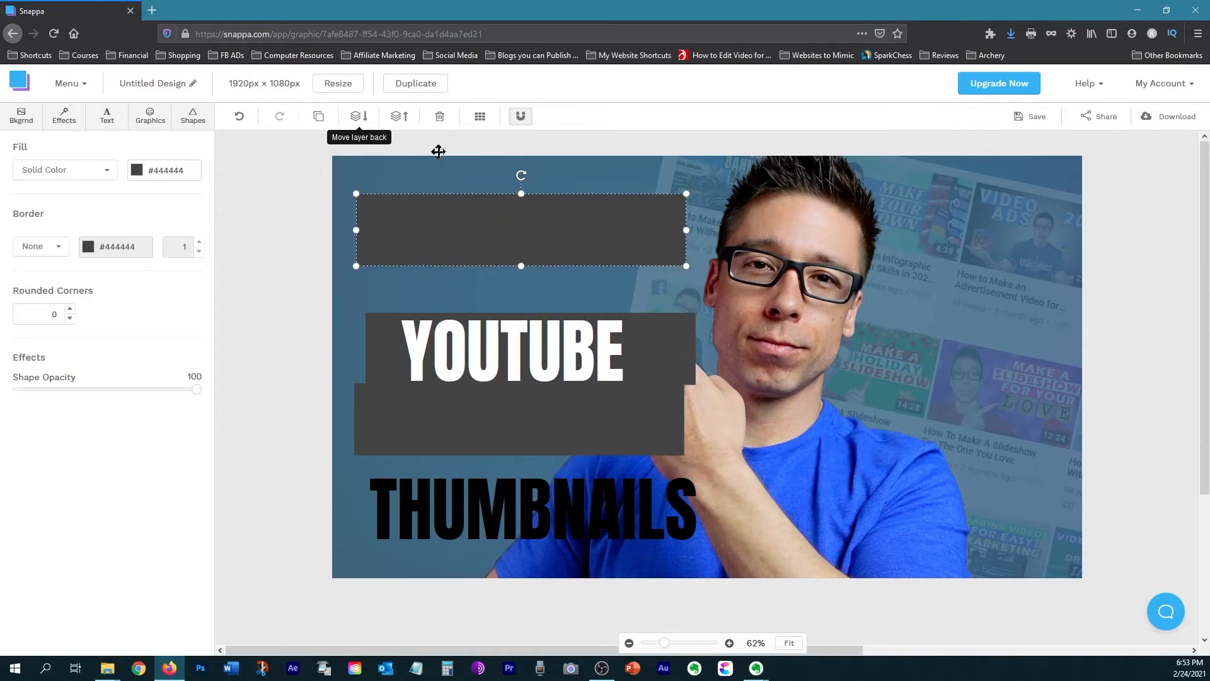
{"action": "left_click", "coordinate": [356, 119]}
{"action": "left_click_drag", "start_coordinate": [608, 237], "coordinate": [642, 243]}
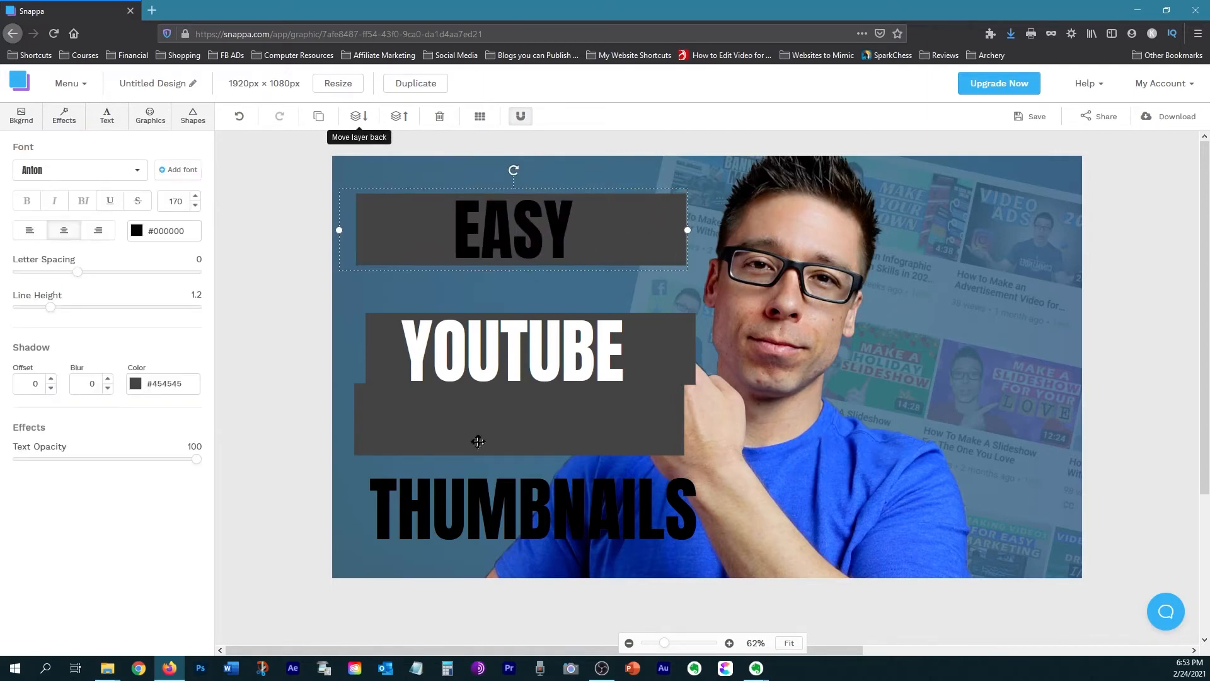
- Place the third dark rectangle behind THUMBNAILS and narrow the YOUTUBE and EASY rectangles to fit their words
{"action": "left_click_drag", "start_coordinate": [475, 441], "coordinate": [486, 530]}
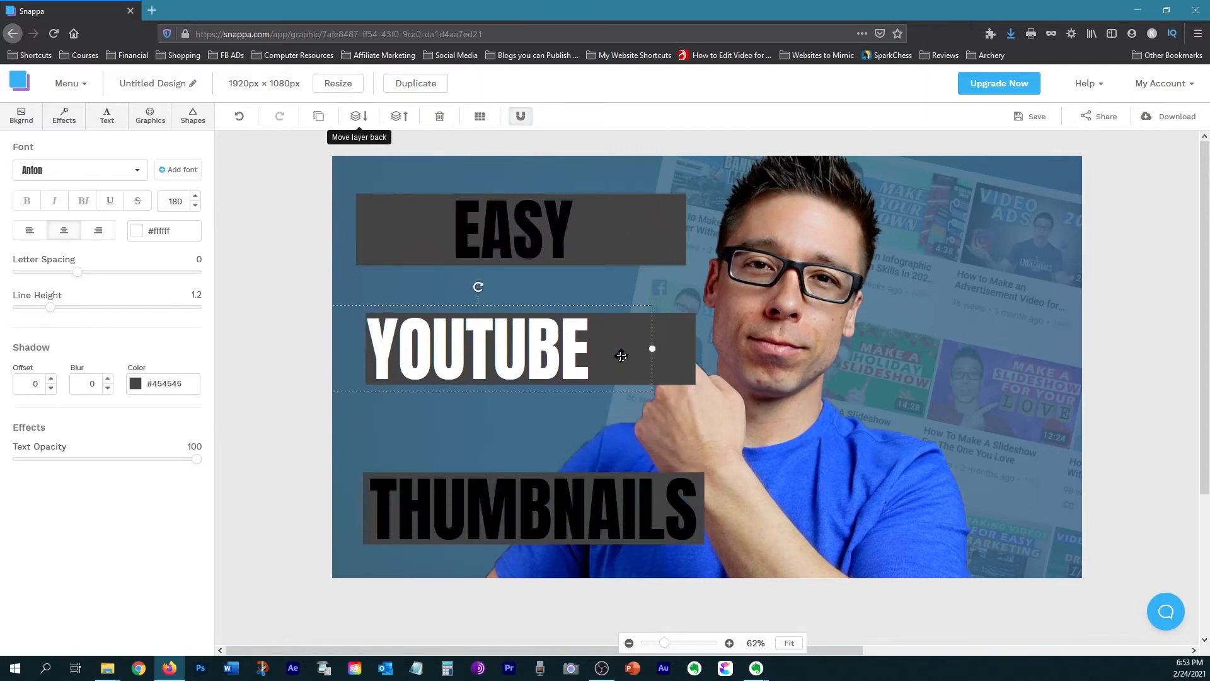
{"action": "left_click_drag", "start_coordinate": [618, 354], "coordinate": [627, 355]}
{"action": "left_click", "coordinate": [697, 348]}
{"action": "left_click", "coordinate": [680, 349]}
{"action": "left_click_drag", "start_coordinate": [513, 229], "coordinate": [424, 229]}
{"action": "left_click", "coordinate": [555, 226]}
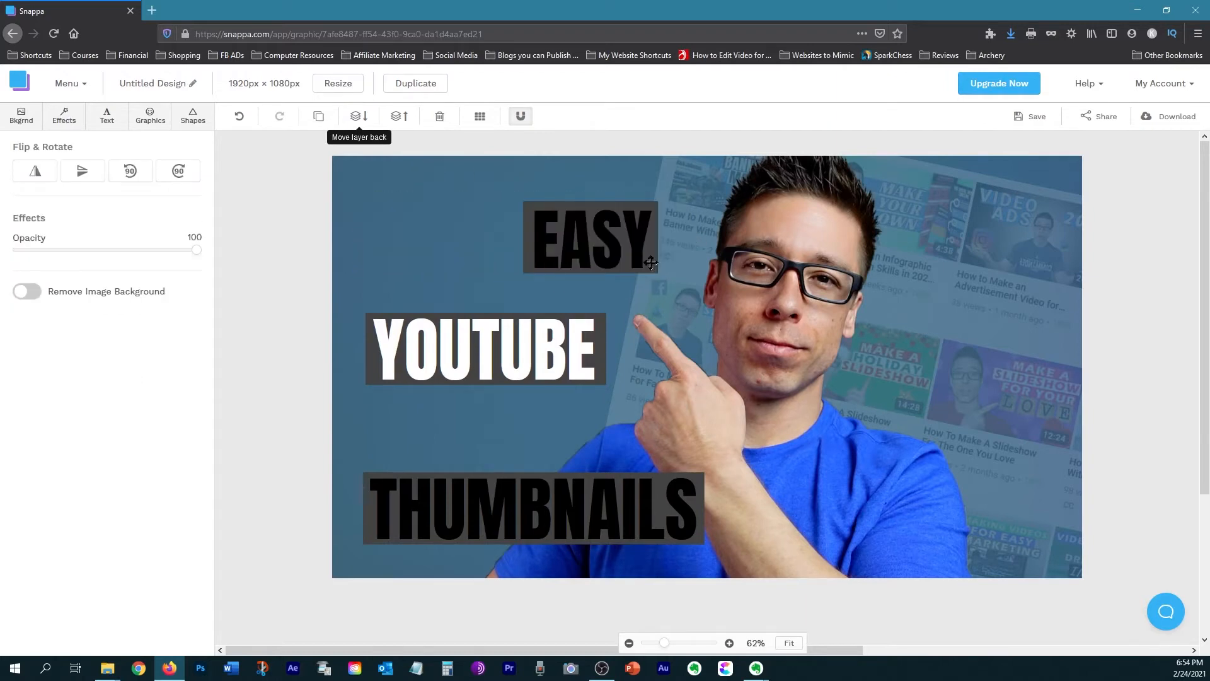
{"action": "left_click", "coordinate": [651, 263]}
{"action": "left_click", "coordinate": [670, 269]}
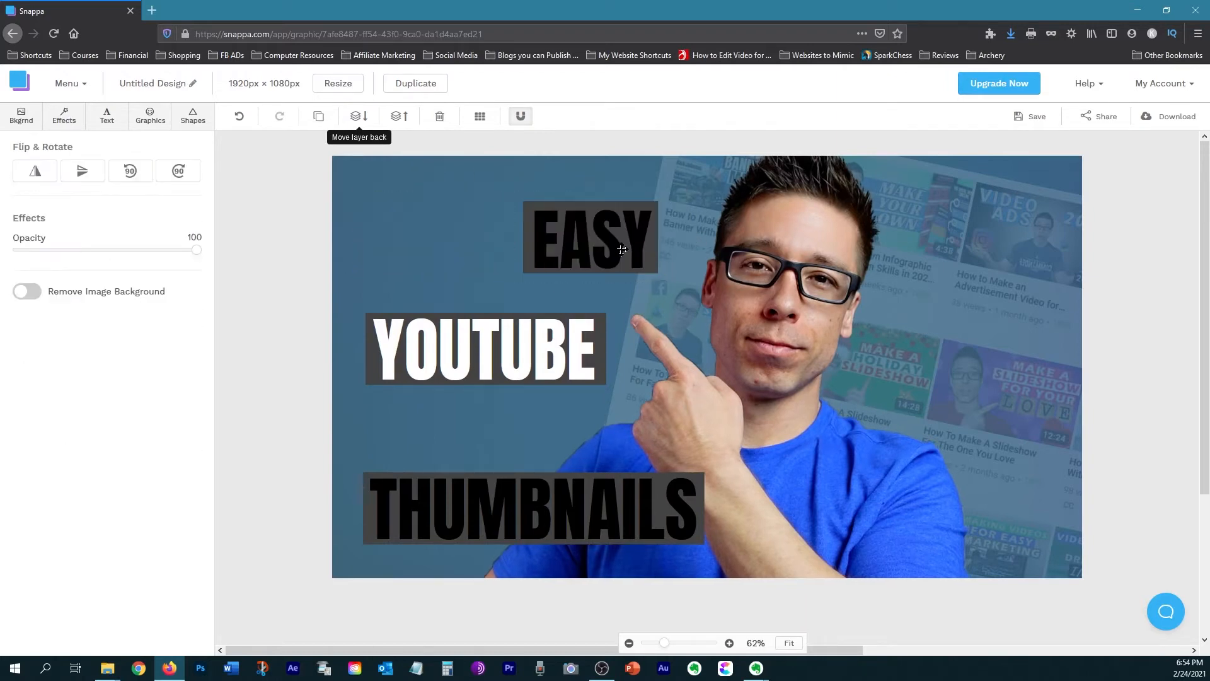
- Fill the EASY rectangle with yellow #fff240 and move it with its text to the canvas's upper-left area
{"action": "left_click_drag", "start_coordinate": [623, 250], "coordinate": [489, 236]}
{"action": "left_click", "coordinate": [591, 237]}
{"action": "left_click", "coordinate": [137, 170]}
{"action": "left_click", "coordinate": [222, 253]}
{"action": "left_click_drag", "start_coordinate": [222, 253], "coordinate": [218, 225]}
{"action": "left_click_drag", "start_coordinate": [588, 237], "coordinate": [455, 224]}
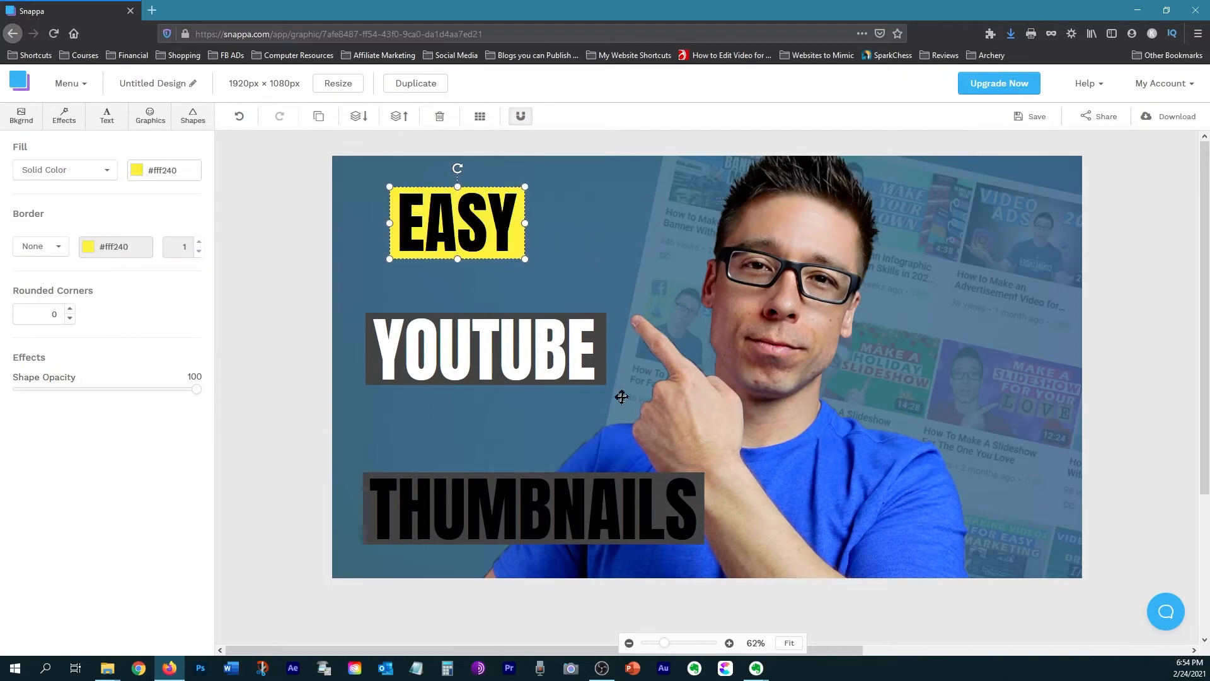
- Fill the YOUTUBE rectangle with red #ff0000 and move it with its text up beneath EASY
{"action": "left_click_drag", "start_coordinate": [486, 348], "coordinate": [482, 307]}
{"action": "left_click", "coordinate": [484, 366]}
{"action": "left_click", "coordinate": [137, 170]}
{"action": "left_click_drag", "start_coordinate": [210, 249], "coordinate": [249, 226]}
{"action": "left_click_drag", "start_coordinate": [478, 376], "coordinate": [471, 333]}
- Fill the THUMBNAILS rectangle with white #ffffff and move it with its text up beneath YOUTUBE
{"action": "left_click_drag", "start_coordinate": [533, 508], "coordinate": [515, 409]}
{"action": "left_click", "coordinate": [533, 508]}
{"action": "left_click", "coordinate": [137, 173]}
{"action": "left_click", "coordinate": [147, 228]}
{"action": "left_click_drag", "start_coordinate": [553, 504], "coordinate": [538, 406]}
{"action": "left_click", "coordinate": [628, 402]}
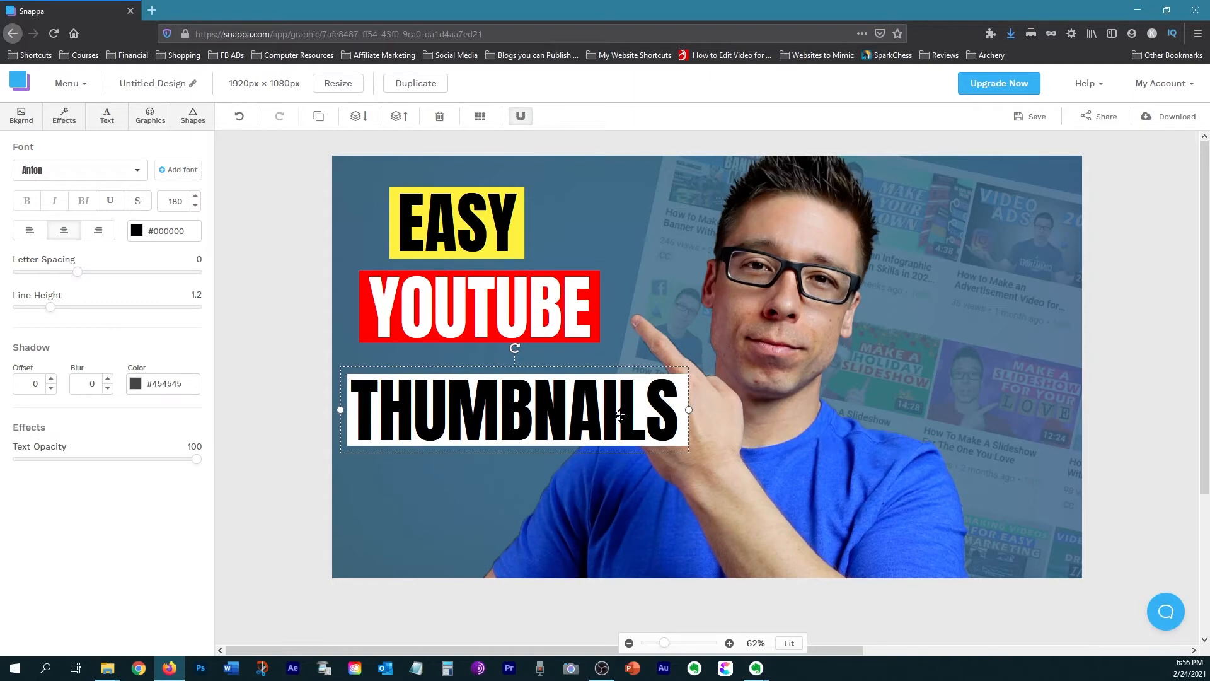
- Copy the THUMBNAILS text and the YOUTUBE rectangle into a fourth row below, with the rectangle behind the text and filled black
{"action": "key", "text": "ctrl+v"}
{"action": "left_click_drag", "start_coordinate": [504, 429], "coordinate": [491, 535]}
{"action": "left_click_drag", "start_coordinate": [520, 306], "coordinate": [532, 278]}
{"action": "left_click", "coordinate": [535, 335]}
{"action": "key", "text": "ctrl+v"}
{"action": "left_click_drag", "start_coordinate": [535, 340], "coordinate": [480, 508]}
{"action": "left_click", "coordinate": [359, 116]}
{"action": "left_click", "coordinate": [137, 170]}
- Color the fourth row's text white, reword it as MAKER and fit the black rectangle behind it
{"action": "left_click", "coordinate": [655, 508]}
{"action": "left_click", "coordinate": [137, 231]}
{"action": "left_click", "coordinate": [148, 290]}
{"action": "double_click", "coordinate": [540, 492]}
{"action": "type", "text": "MAKER"}
{"action": "left_click", "coordinate": [750, 507]}
{"action": "left_click", "coordinate": [614, 520]}
{"action": "left_click_drag", "start_coordinate": [630, 519], "coordinate": [595, 519]}
{"action": "left_click", "coordinate": [363, 122]}
- Tilt the EASY label slightly and move the THUMBNAILS and MAKER labels with their rectangles up under YOUTUBE
{"action": "left_click", "coordinate": [445, 205]}
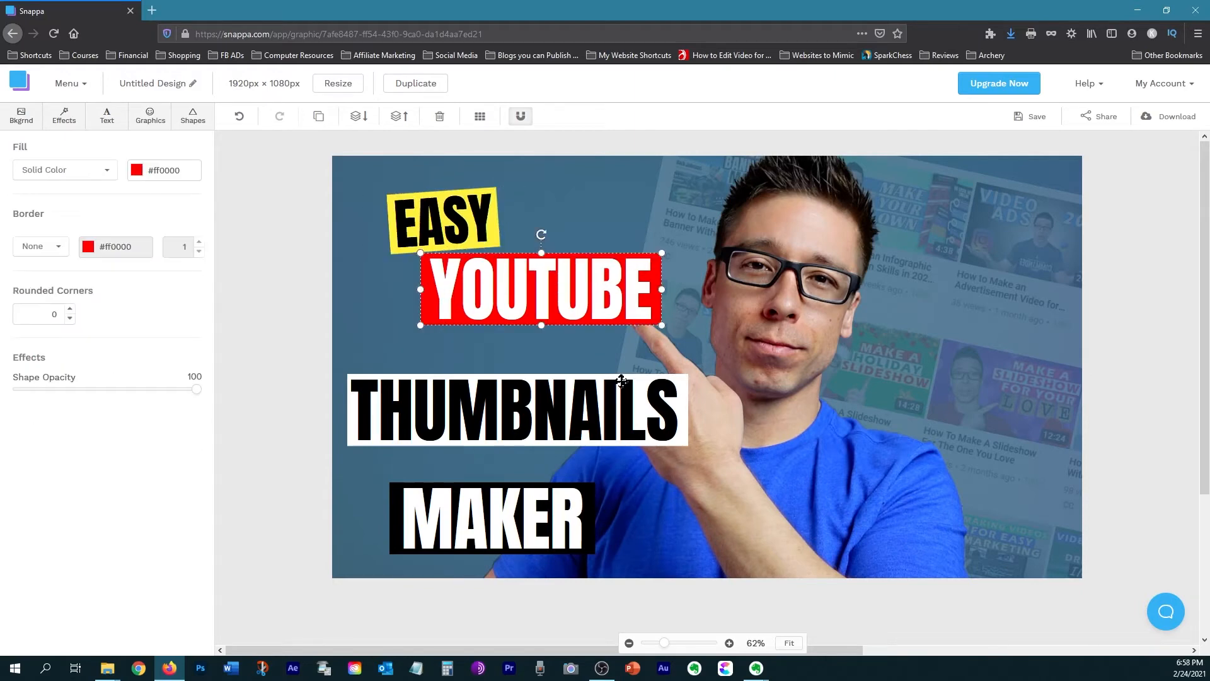
{"action": "left_click_drag", "start_coordinate": [530, 419], "coordinate": [539, 374]}
{"action": "left_click", "coordinate": [539, 437]}
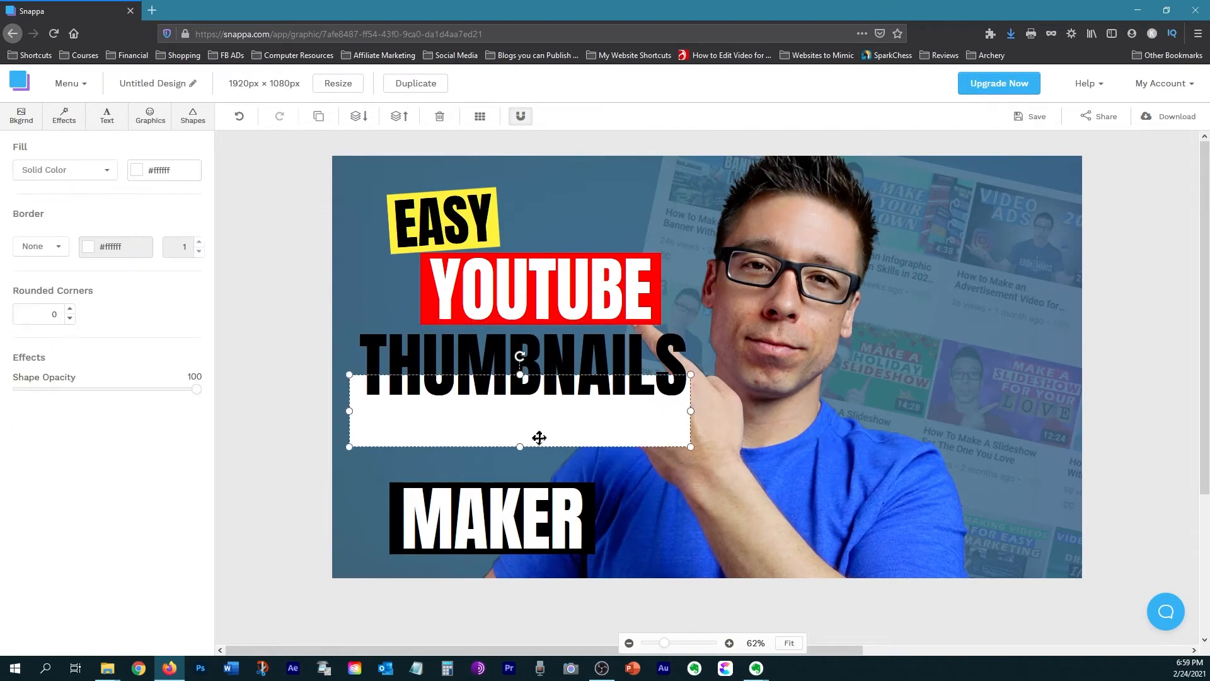
{"action": "left_click_drag", "start_coordinate": [553, 437], "coordinate": [557, 390]}
{"action": "left_click_drag", "start_coordinate": [472, 514], "coordinate": [514, 435]}
{"action": "left_click_drag", "start_coordinate": [489, 536], "coordinate": [532, 457]}
- Shift the YOUTUBE text and its red rectangle left over the THUMBNAIL row, and move the portrait farther right
{"action": "left_click_drag", "start_coordinate": [497, 286], "coordinate": [457, 287]}
{"action": "left_click", "coordinate": [657, 253]}
{"action": "left_click_drag", "start_coordinate": [656, 252], "coordinate": [589, 254]}
{"action": "left_click_drag", "start_coordinate": [510, 298], "coordinate": [514, 274]}
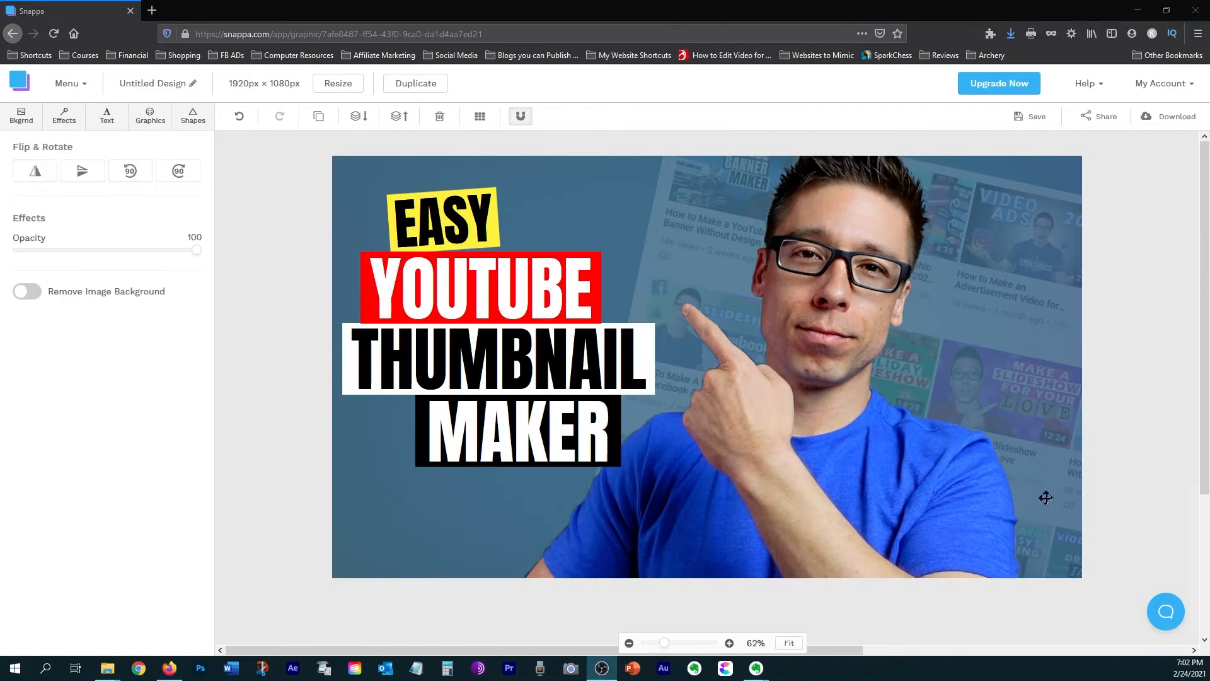
{"action": "left_click_drag", "start_coordinate": [829, 448], "coordinate": [904, 437]}
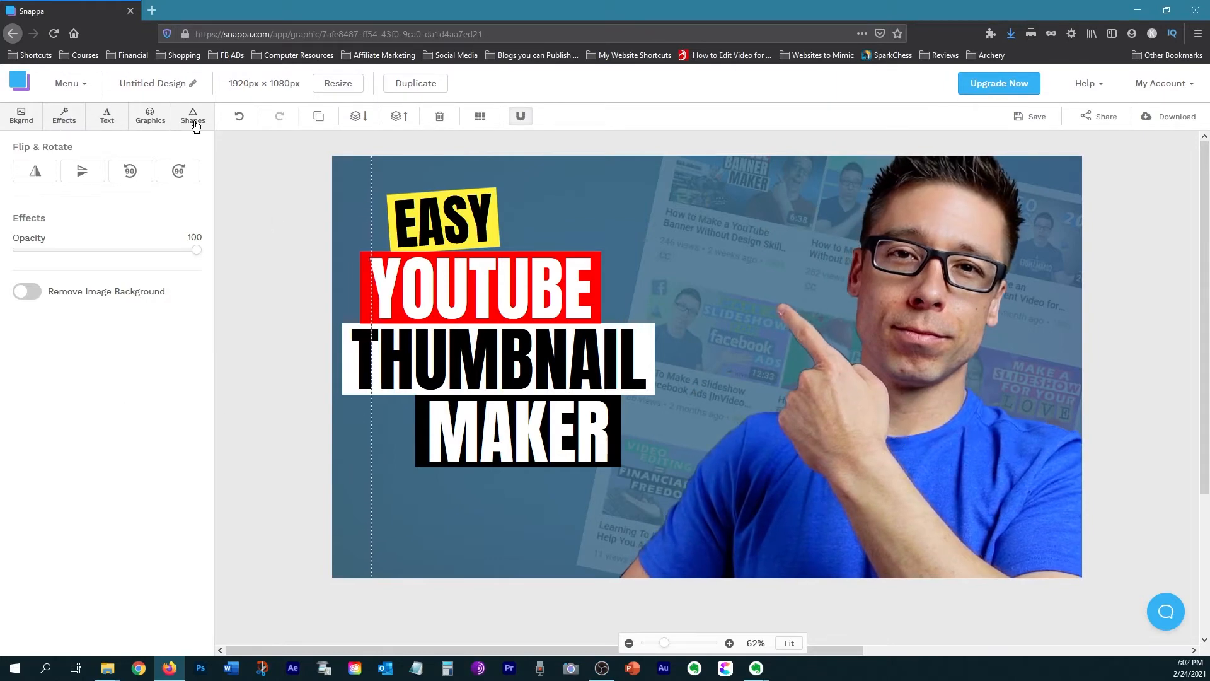
- Add the uploaded EDIT VIDEOS & IMPROVE YOUR LIFE thumbnail, shrink and tilt it, and place it between the headings and the portrait
{"action": "left_click", "coordinate": [162, 123]}
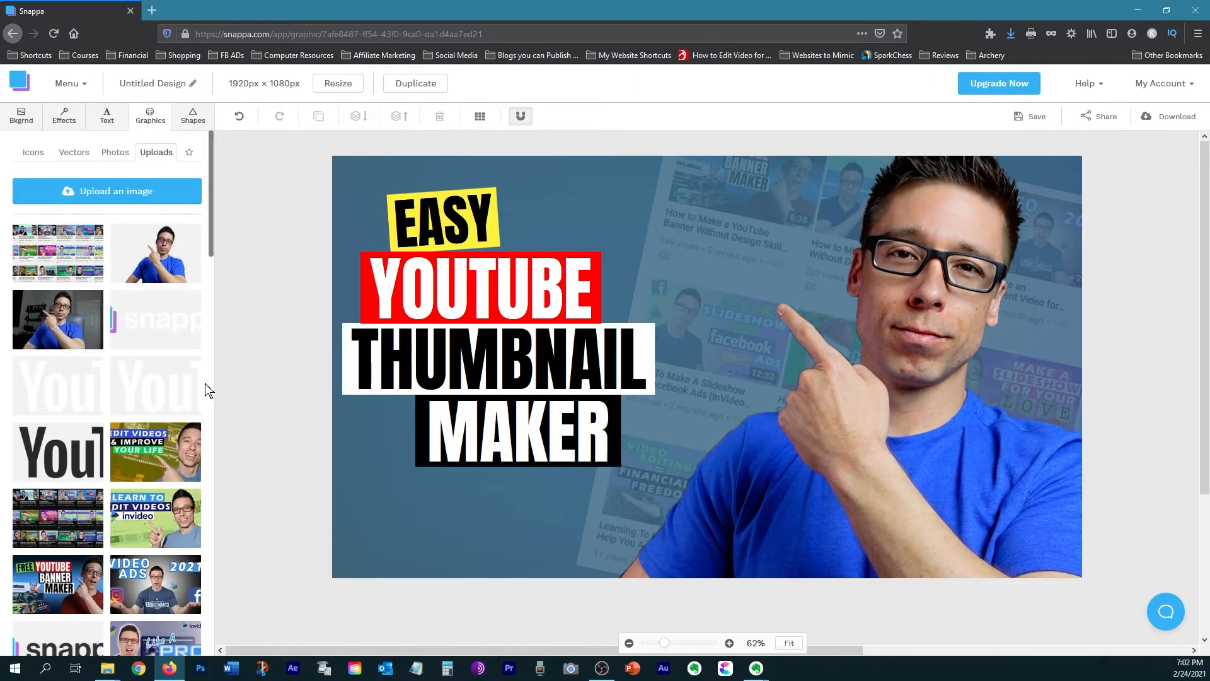
{"action": "left_click", "coordinate": [145, 474]}
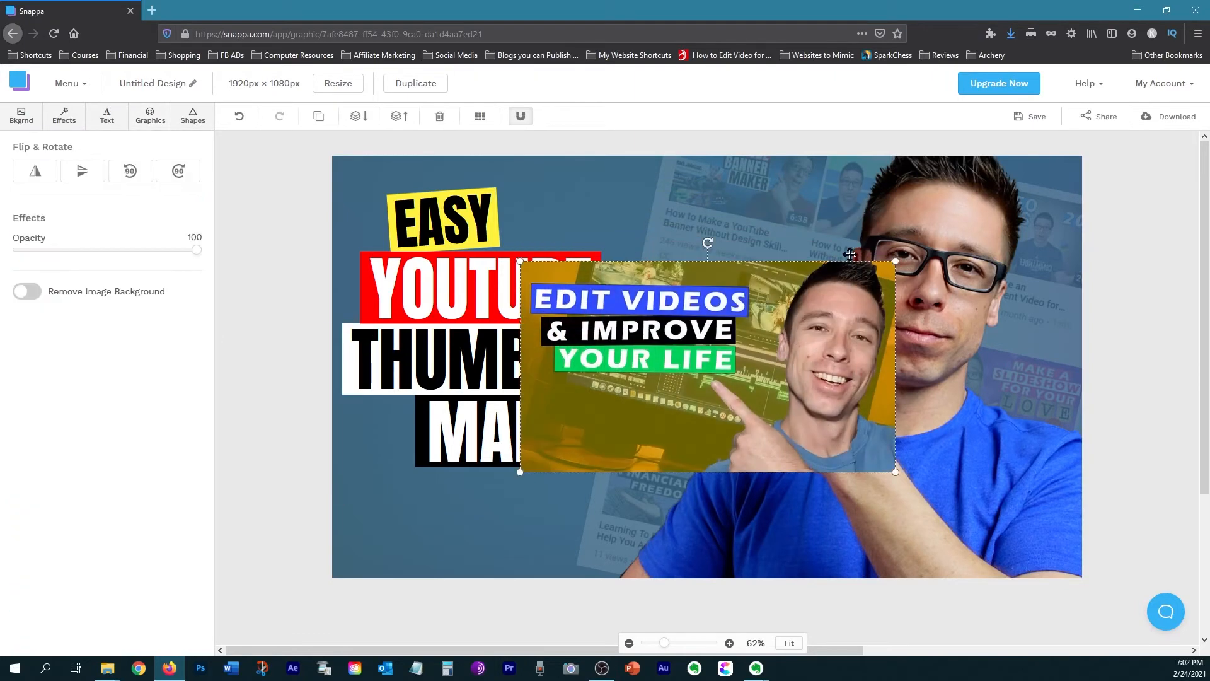
{"action": "left_click_drag", "start_coordinate": [895, 259], "coordinate": [692, 308]}
{"action": "left_click_drag", "start_coordinate": [609, 423], "coordinate": [711, 234]}
{"action": "left_click_drag", "start_coordinate": [708, 167], "coordinate": [719, 168]}
{"action": "left_click_drag", "start_coordinate": [712, 236], "coordinate": [737, 248]}
- Add the uploaded FREE YOUTUBE BANNER MAKER thumbnail, shrink and tilt it, and place it under the EDIT VIDEOS thumbnail
{"action": "left_click", "coordinate": [150, 115]}
{"action": "left_click", "coordinate": [58, 584]}
{"action": "left_click_drag", "start_coordinate": [895, 261], "coordinate": [691, 369]}
{"action": "left_click_drag", "start_coordinate": [621, 412], "coordinate": [747, 318]}
{"action": "left_click", "coordinate": [767, 239]}
{"action": "left_click_drag", "start_coordinate": [732, 263], "coordinate": [777, 235]}
{"action": "left_click_drag", "start_coordinate": [757, 341], "coordinate": [769, 337]}
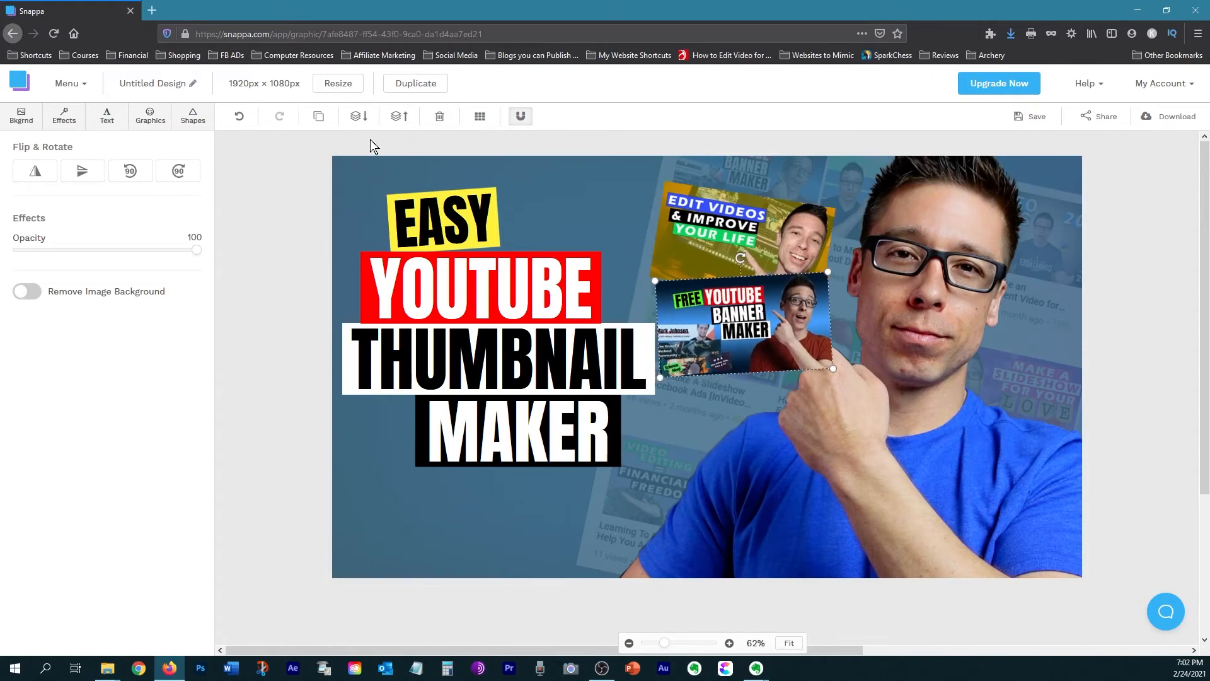
- Send the FREE YOUTUBE BANNER MAKER thumbnail two layers back and reposition it in the canvas's upper-right corner
{"action": "left_click", "coordinate": [363, 118]}
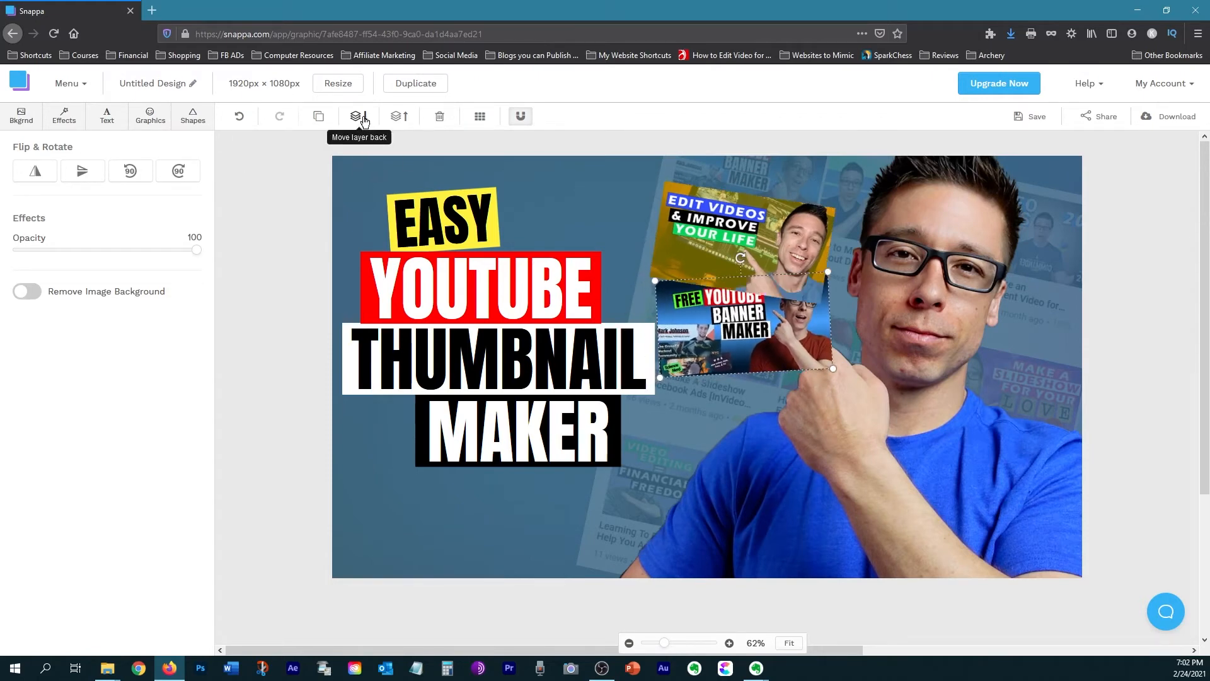
{"action": "left_click", "coordinate": [363, 118]}
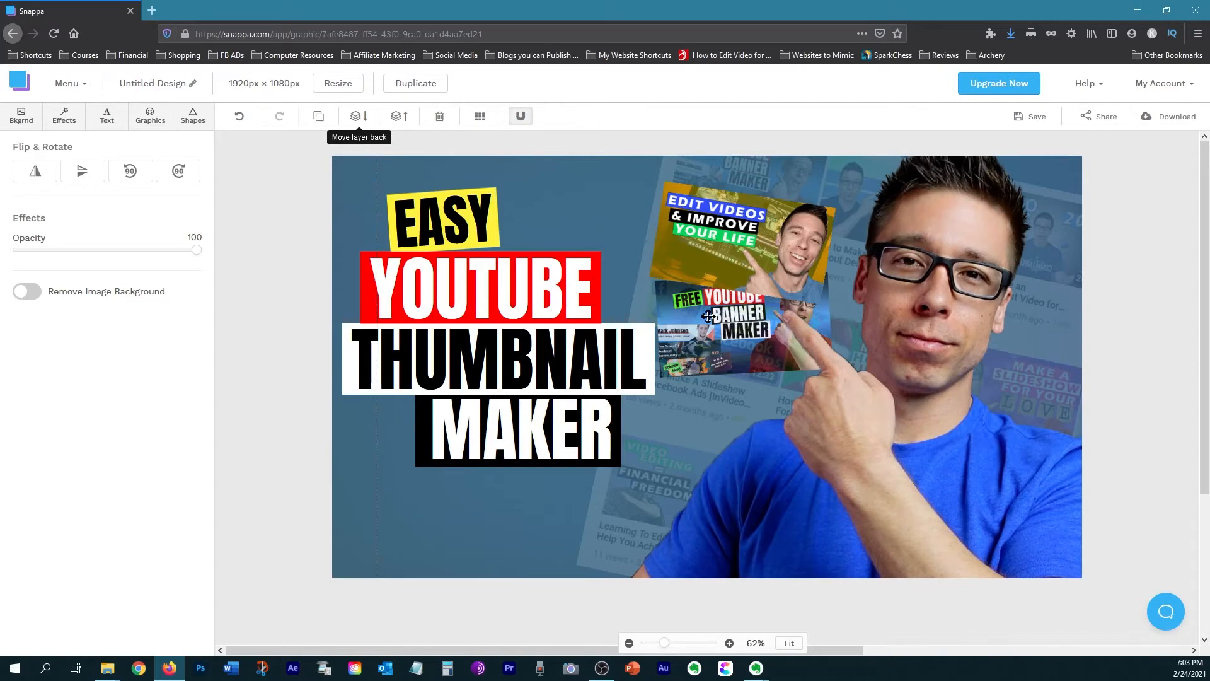
{"action": "left_click", "coordinate": [340, 445]}
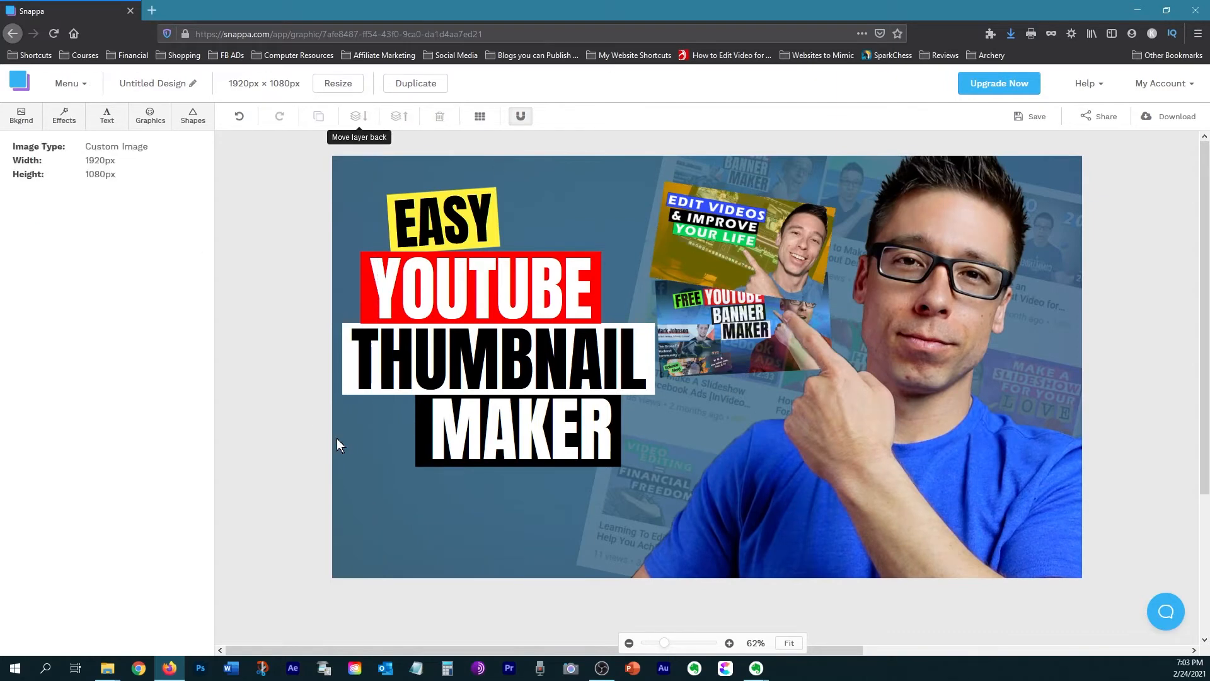
{"action": "left_click", "coordinate": [712, 337]}
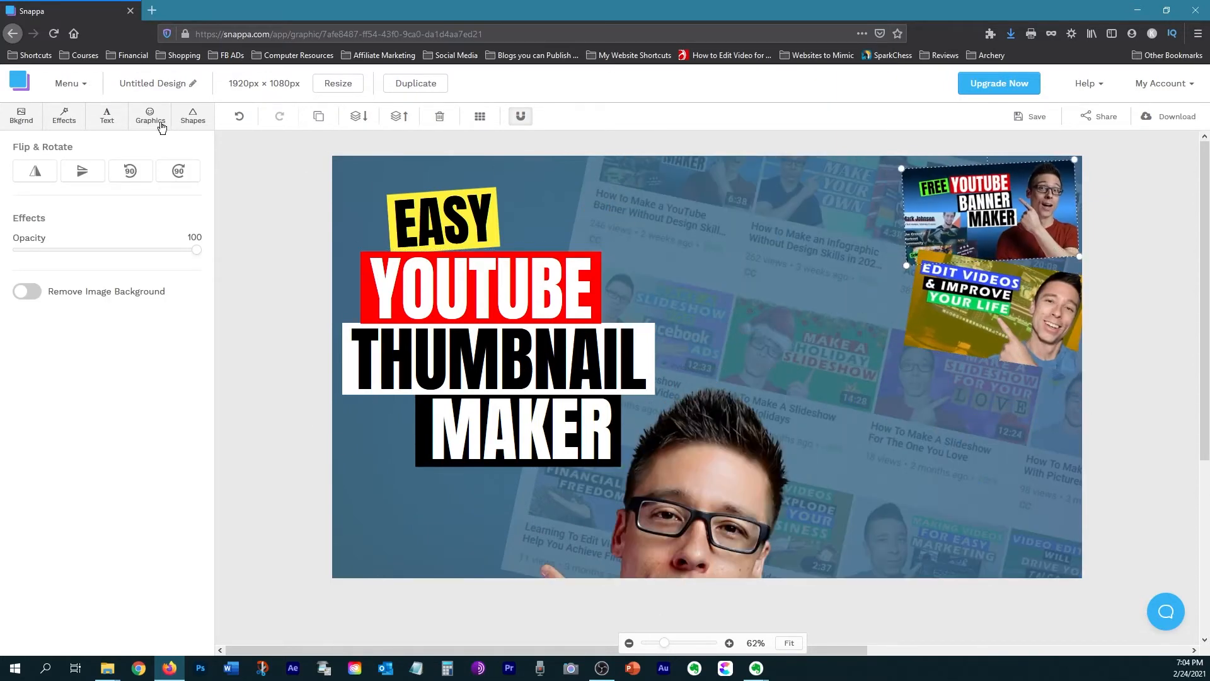
- Add the uploaded LEARN TO EDIT VIDEOS invideo thumbnail, shrink it and place it below the other two along the canvas's right edge
{"action": "left_click", "coordinate": [162, 127]}
{"action": "scroll", "coordinate": [157, 353], "scroll_direction": "down", "scroll_amount": 2}
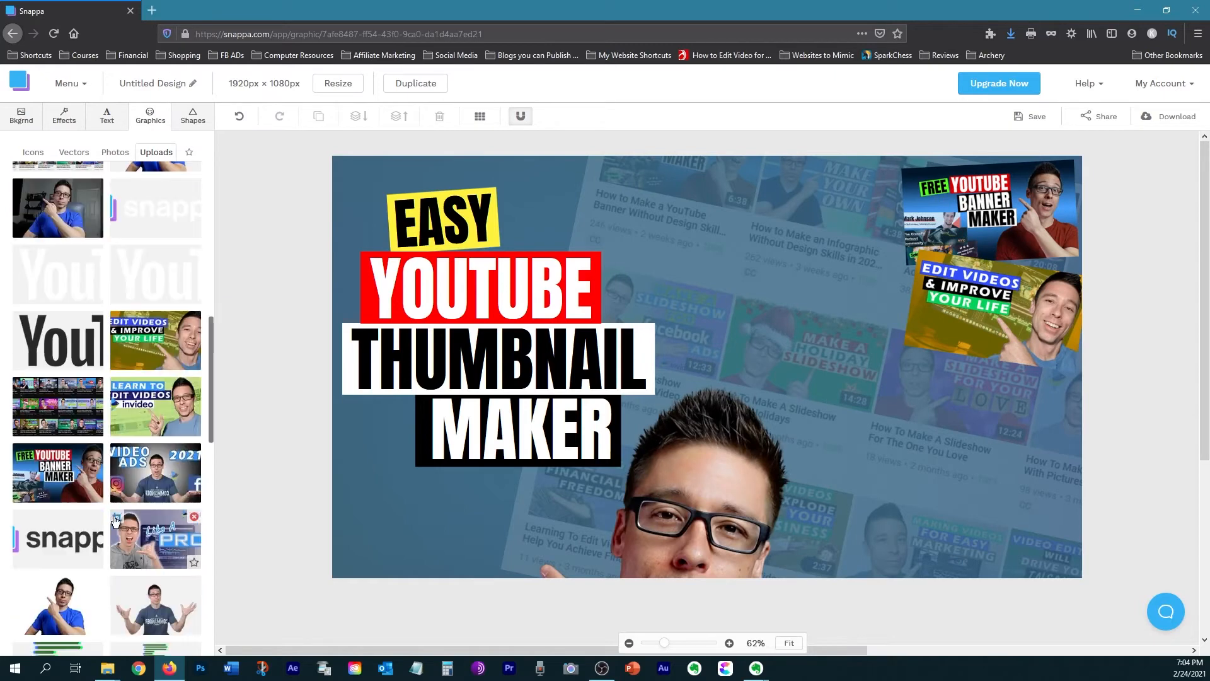
{"action": "left_click", "coordinate": [188, 406]}
{"action": "left_click_drag", "start_coordinate": [897, 263], "coordinate": [687, 327]}
{"action": "left_click_drag", "start_coordinate": [639, 411], "coordinate": [1030, 395]}
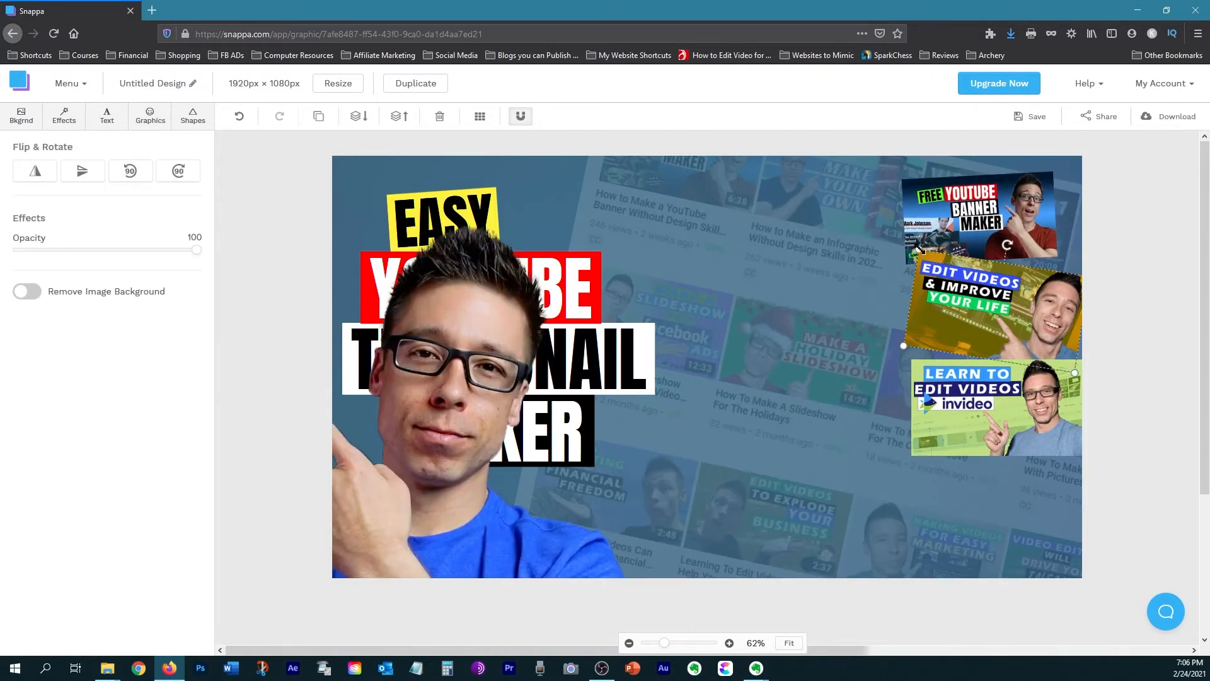
- Adjust the EDIT VIDEOS thumbnail's tilt, then shrink the invideo thumbnail and set it level directly beneath it
{"action": "mouse_move", "coordinate": [1007, 243]}
{"action": "left_mouse_down"}
{"action": "mouse_move", "coordinate": [1013, 257]}
{"action": "mouse_move", "coordinate": [1019, 233]}
{"action": "left_mouse_up"}
{"action": "left_click", "coordinate": [996, 372]}
{"action": "left_click_drag", "start_coordinate": [912, 359], "coordinate": [933, 374]}
{"action": "left_click_drag", "start_coordinate": [1008, 359], "coordinate": [999, 357]}
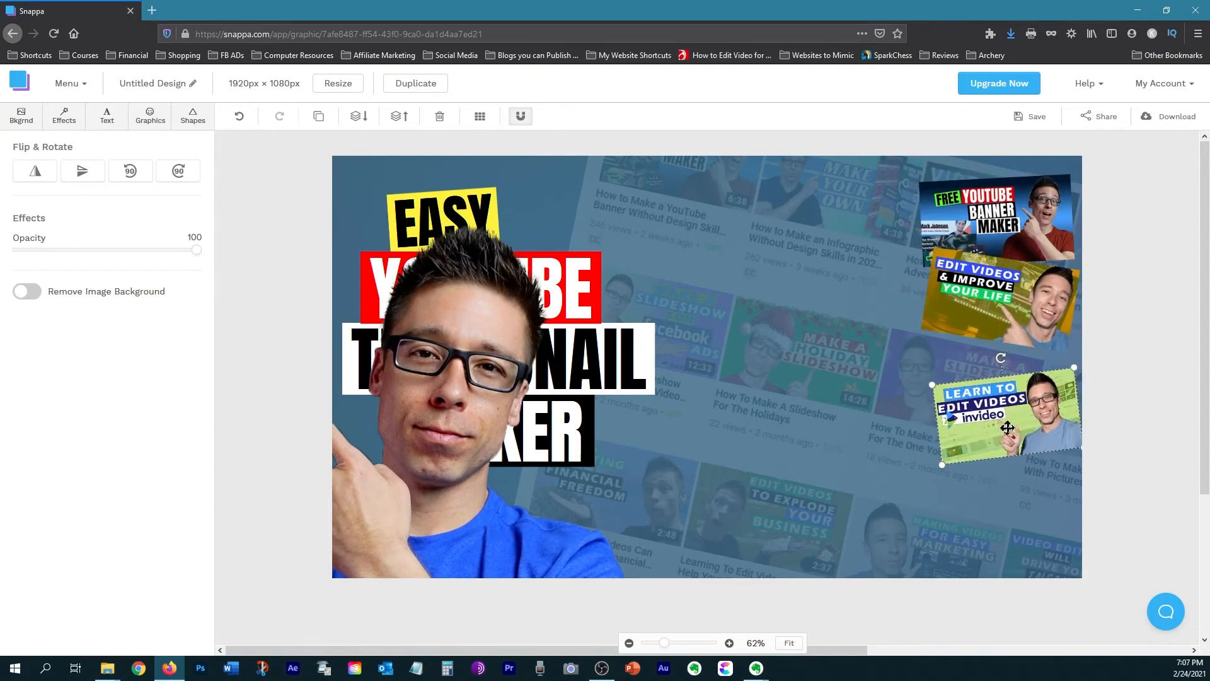
{"action": "left_click_drag", "start_coordinate": [1012, 426], "coordinate": [1009, 390]}
{"action": "left_click_drag", "start_coordinate": [998, 321], "coordinate": [1004, 320]}
- Add an outlined rectangle with a white border and resize and tilt it to frame the FREE YOUTUBE BANNER MAKER thumbnail
{"action": "left_click", "coordinate": [198, 122]}
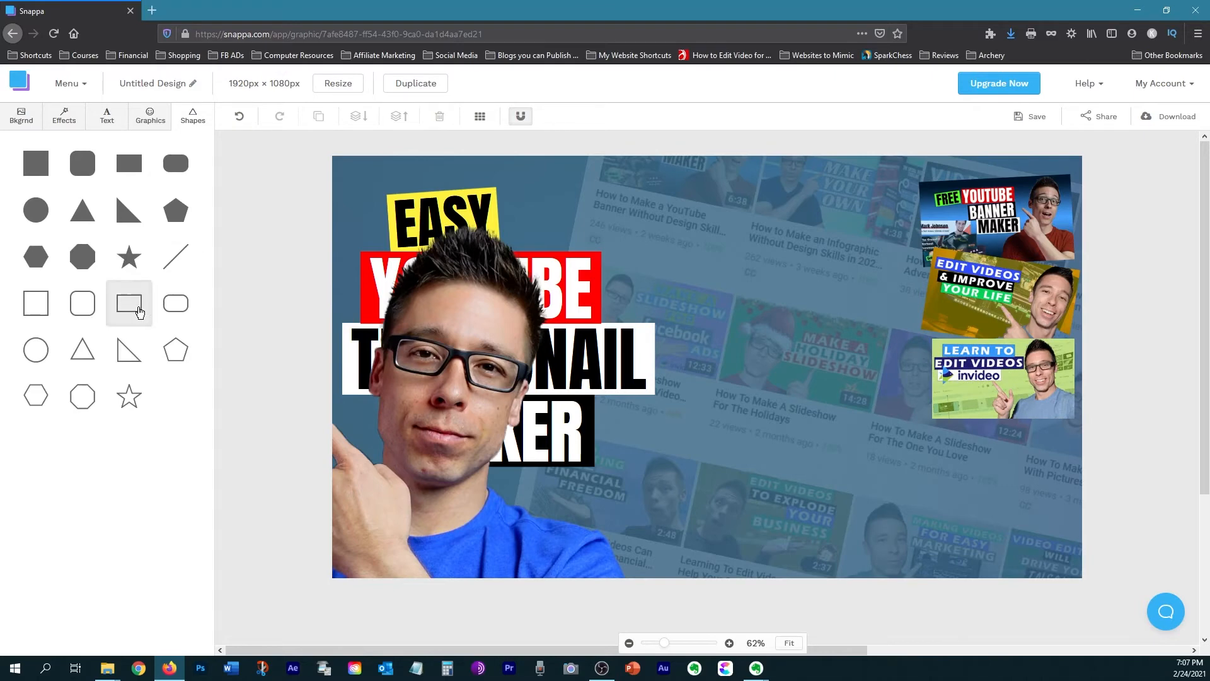
{"action": "left_click", "coordinate": [130, 303]}
{"action": "left_click", "coordinate": [88, 246]}
{"action": "left_click", "coordinate": [99, 304]}
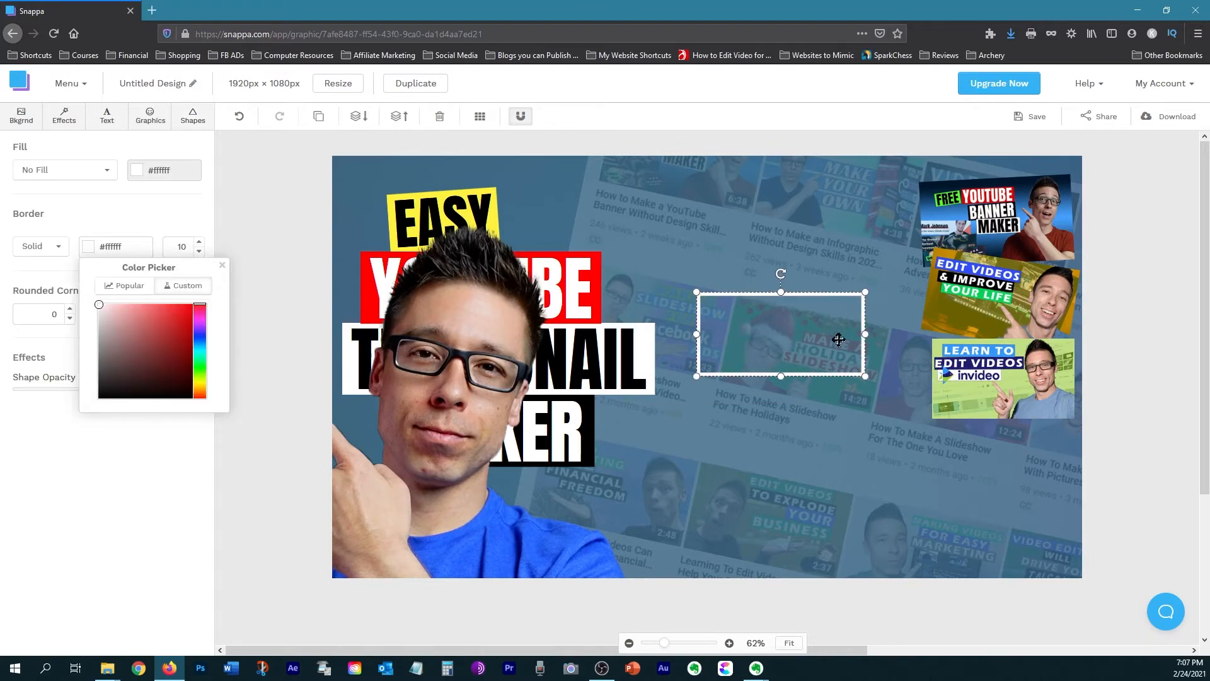
{"action": "left_click_drag", "start_coordinate": [698, 373], "coordinate": [913, 260]}
{"action": "left_click_drag", "start_coordinate": [997, 160], "coordinate": [995, 158]}
{"action": "left_click_drag", "start_coordinate": [1000, 257], "coordinate": [1000, 268]}
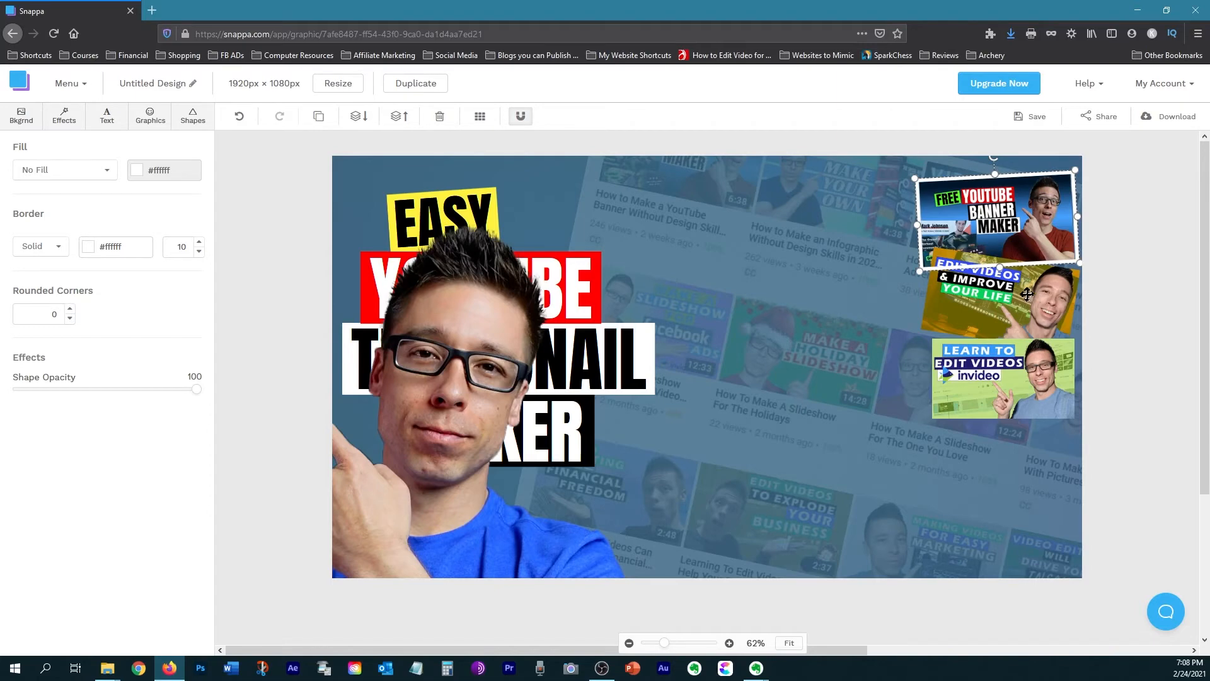
- Paste two copies of the white frame and fit them around the EDIT VIDEOS and invideo thumbnails
{"action": "key", "text": "ctrl+v"}
{"action": "key", "text": "ctrl+v"}
{"action": "left_click_drag", "start_coordinate": [996, 237], "coordinate": [1020, 246]}
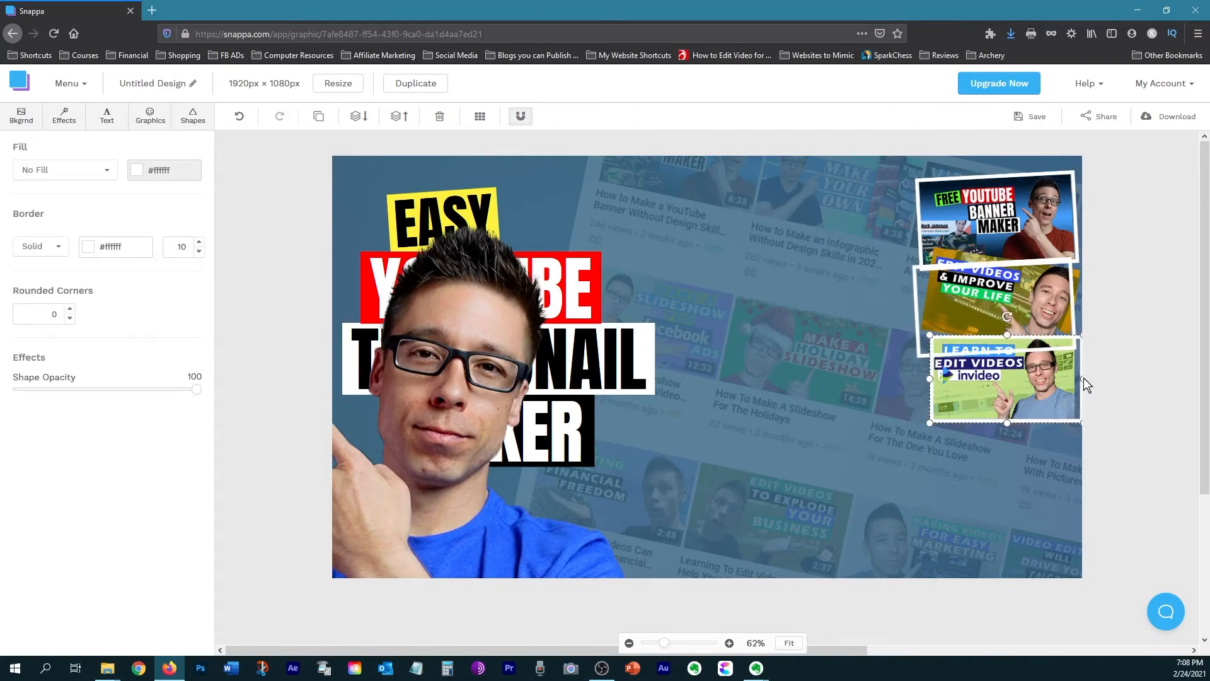
{"action": "left_click_drag", "start_coordinate": [1083, 378], "coordinate": [1078, 380]}
{"action": "left_click", "coordinate": [916, 290]}
{"action": "left_click_drag", "start_coordinate": [994, 249], "coordinate": [1009, 257]}
{"action": "left_click_drag", "start_coordinate": [921, 286], "coordinate": [925, 289]}
- Send the middle white frame two layers back and bring the EDIT VIDEOS thumbnail two layers forward
{"action": "left_click", "coordinate": [363, 123]}
{"action": "left_click", "coordinate": [363, 122]}
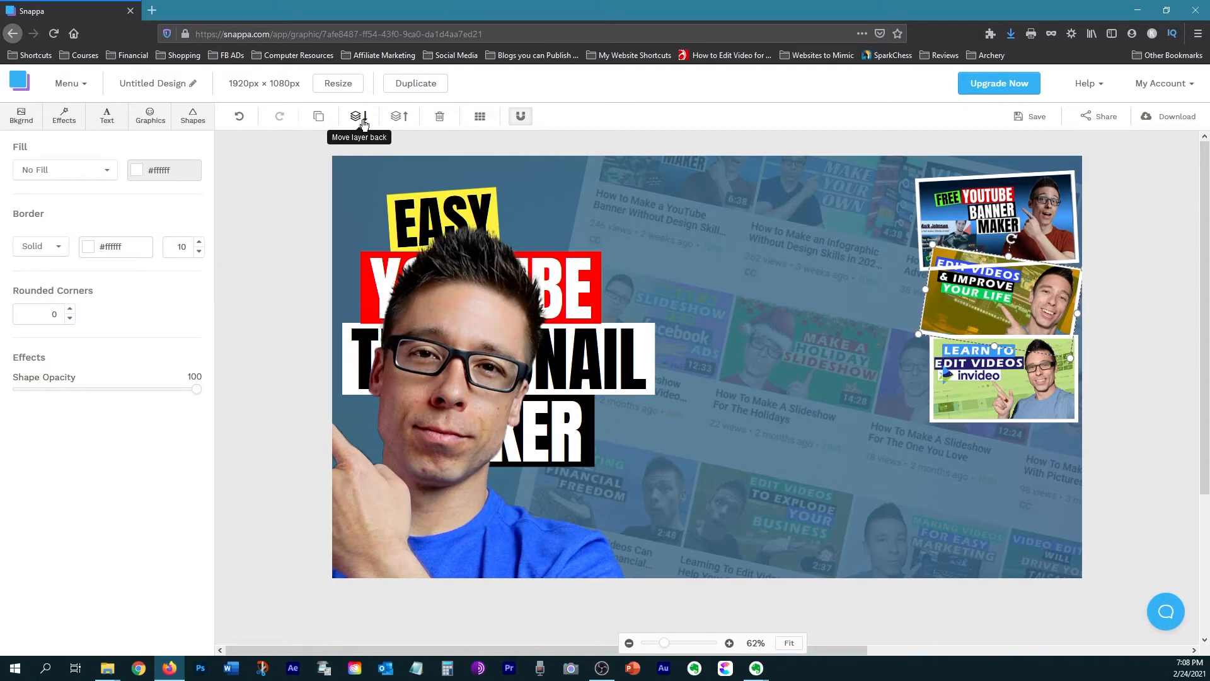
{"action": "left_click", "coordinate": [1001, 301]}
{"action": "left_click", "coordinate": [395, 120]}
{"action": "left_click", "coordinate": [396, 120]}
{"action": "left_click", "coordinate": [854, 359]}
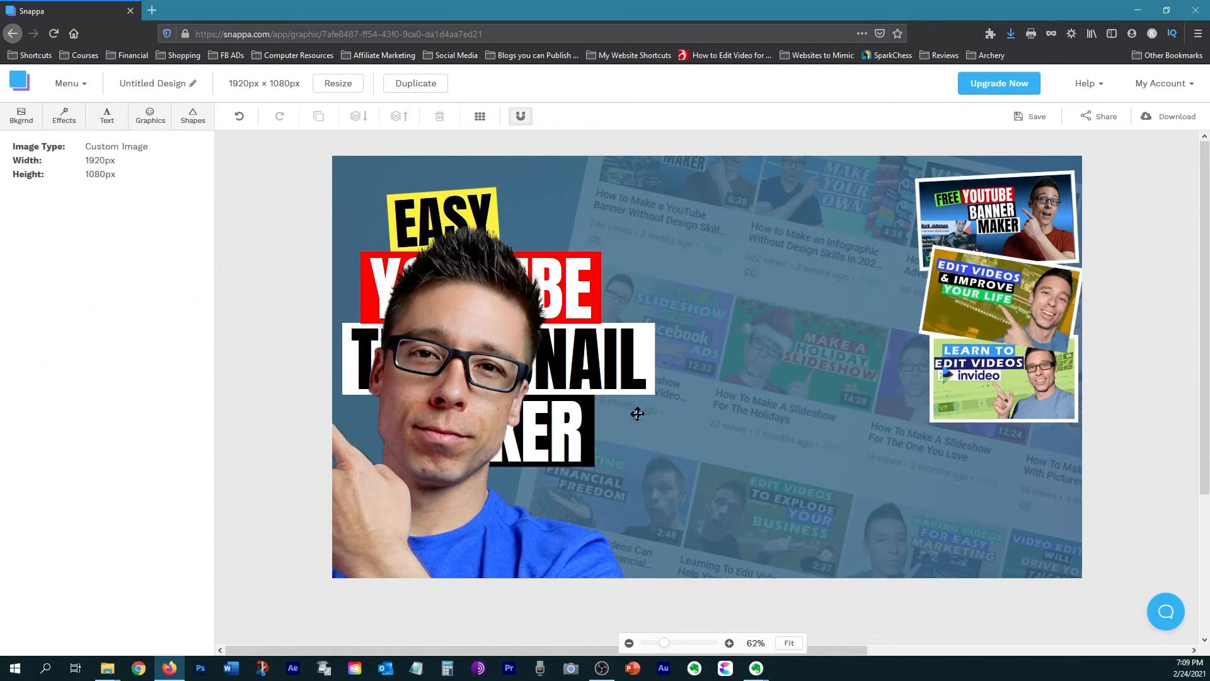
- Move the portrait between the headings and the framed thumbnails, and name the design Thumbnail Maker
{"action": "left_click_drag", "start_coordinate": [451, 401], "coordinate": [815, 319]}
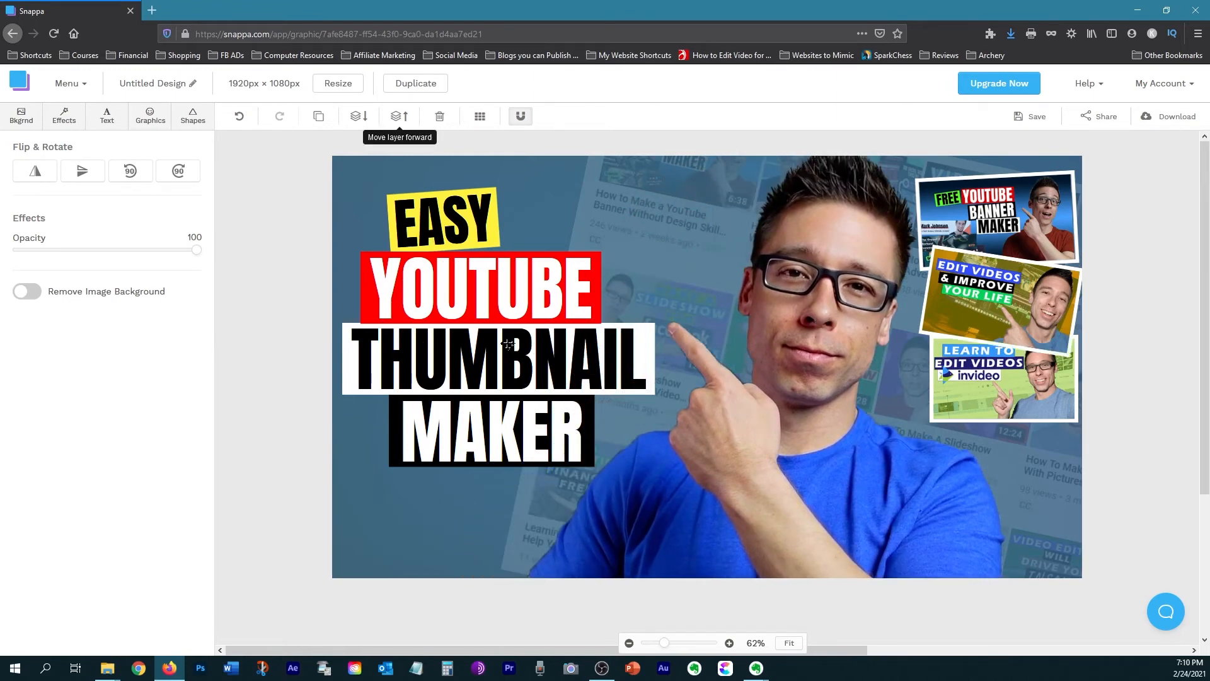
{"action": "left_click", "coordinate": [164, 84]}
{"action": "type", "text": "Thumbnail Maker"}
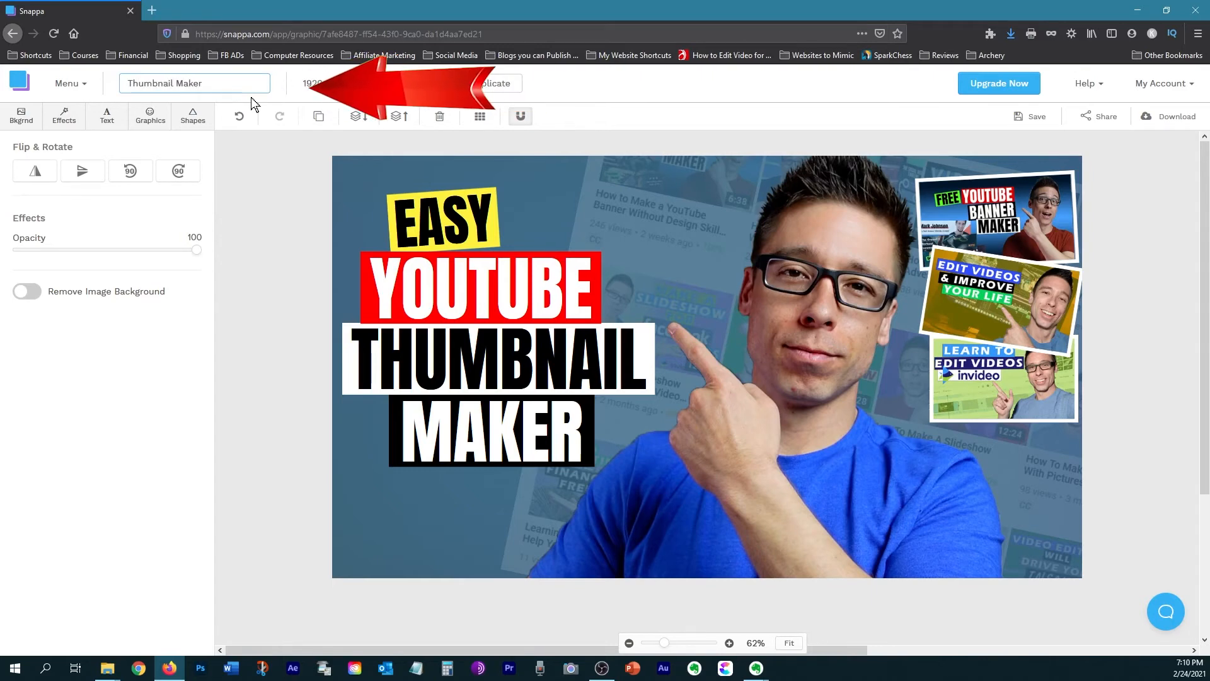
- Save the design and download it as a High-res PNG
{"action": "left_click", "coordinate": [1022, 123]}
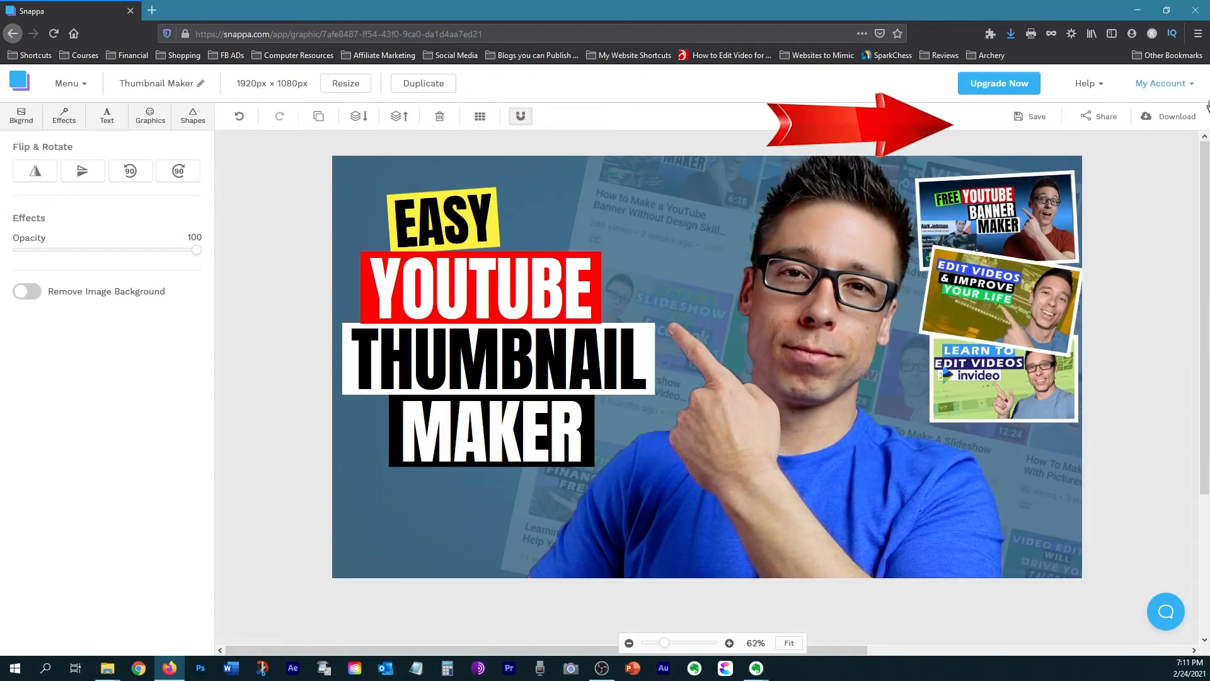
{"action": "left_click", "coordinate": [1179, 116]}
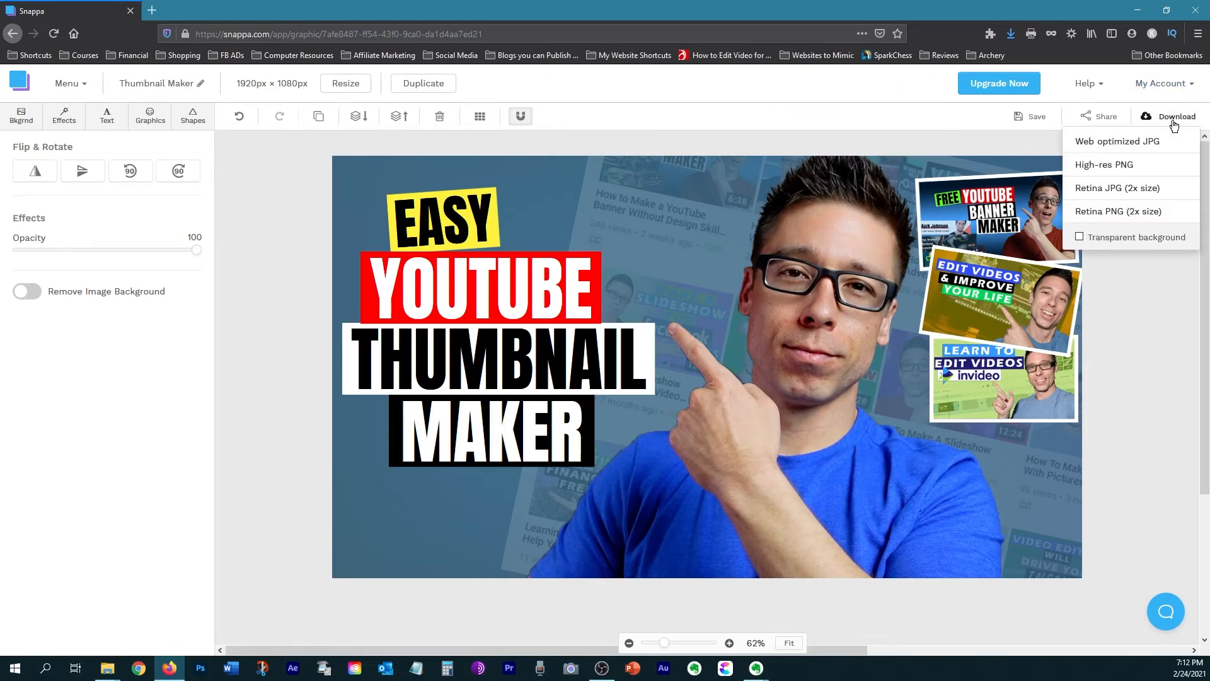
{"action": "left_click", "coordinate": [1101, 168]}
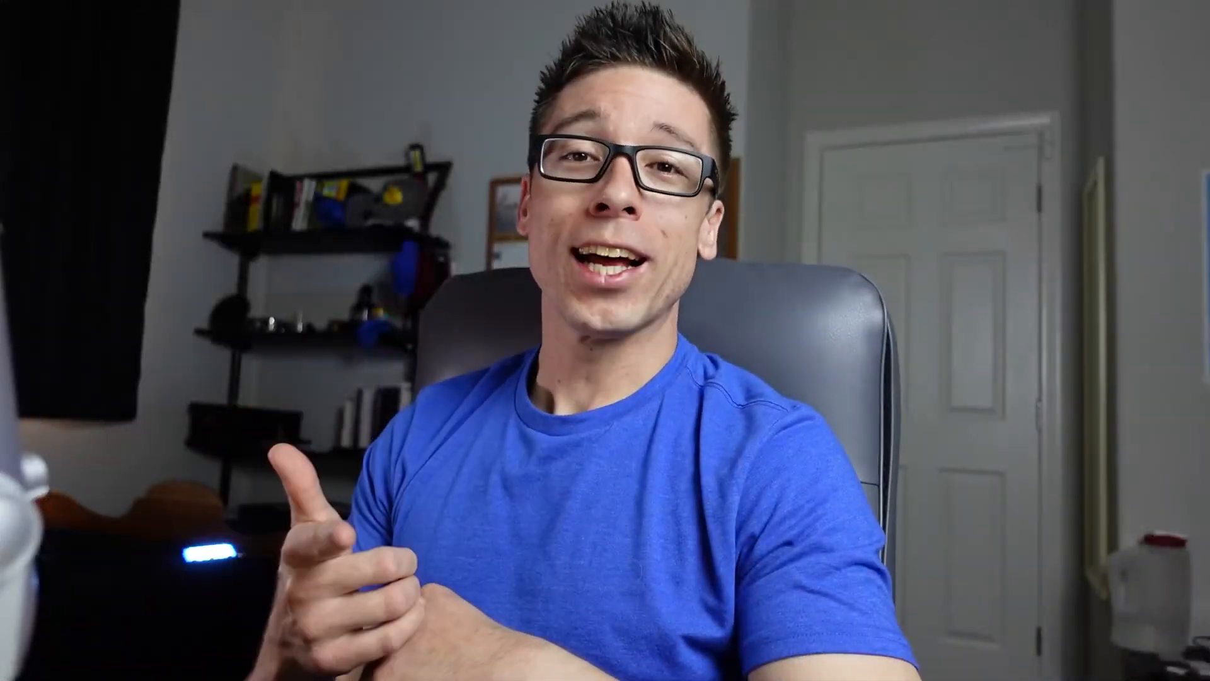